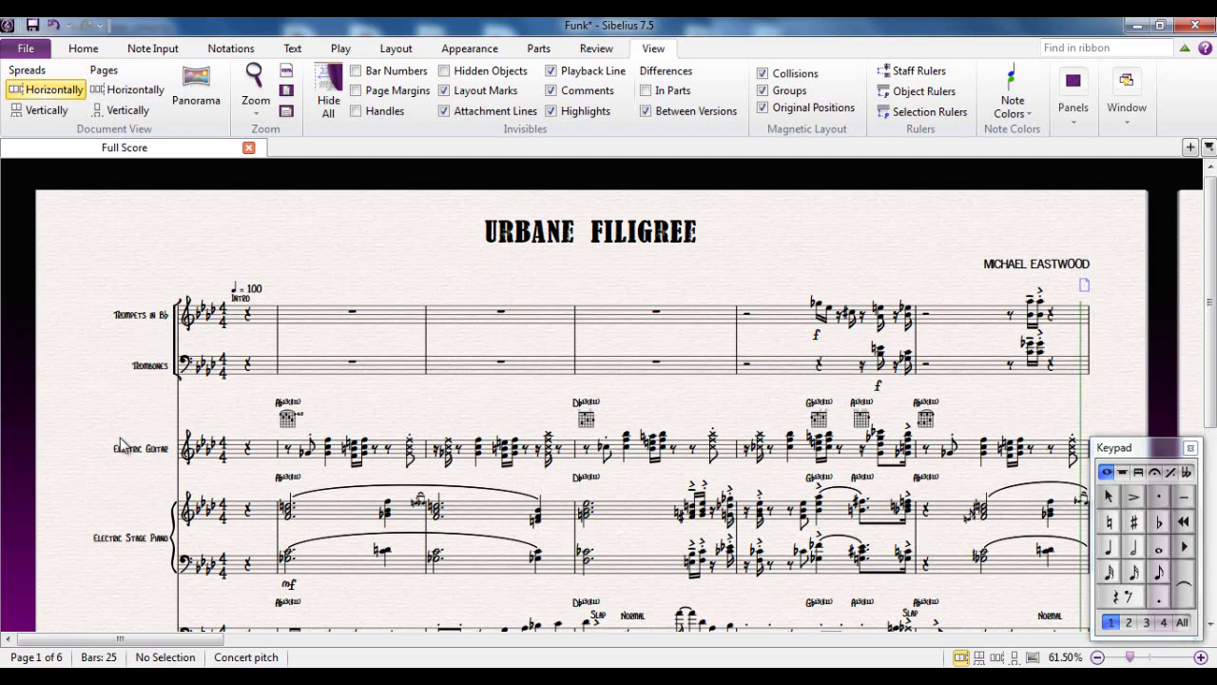
Check the View Panels list, then open the Mixer with M, showing a fader per instrument.
drag(116, 496, 121, 304)
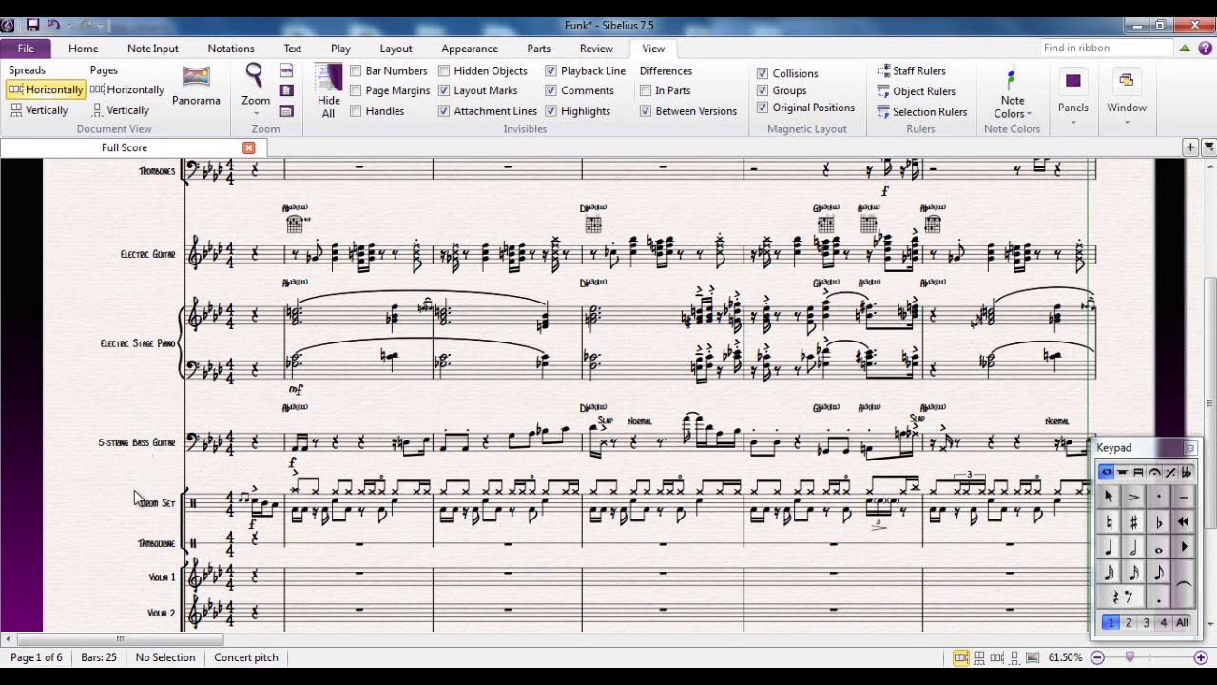
drag(101, 511, 157, 382)
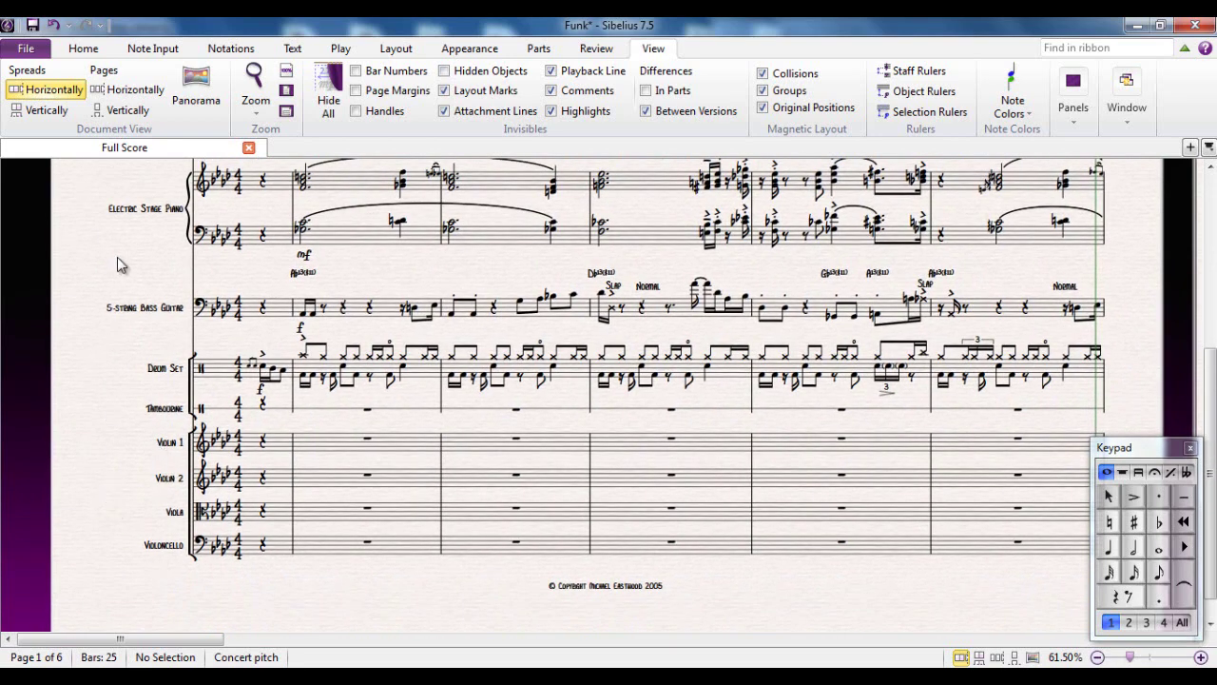
scroll(117, 269, up, 3)
scroll(114, 301, up, 2)
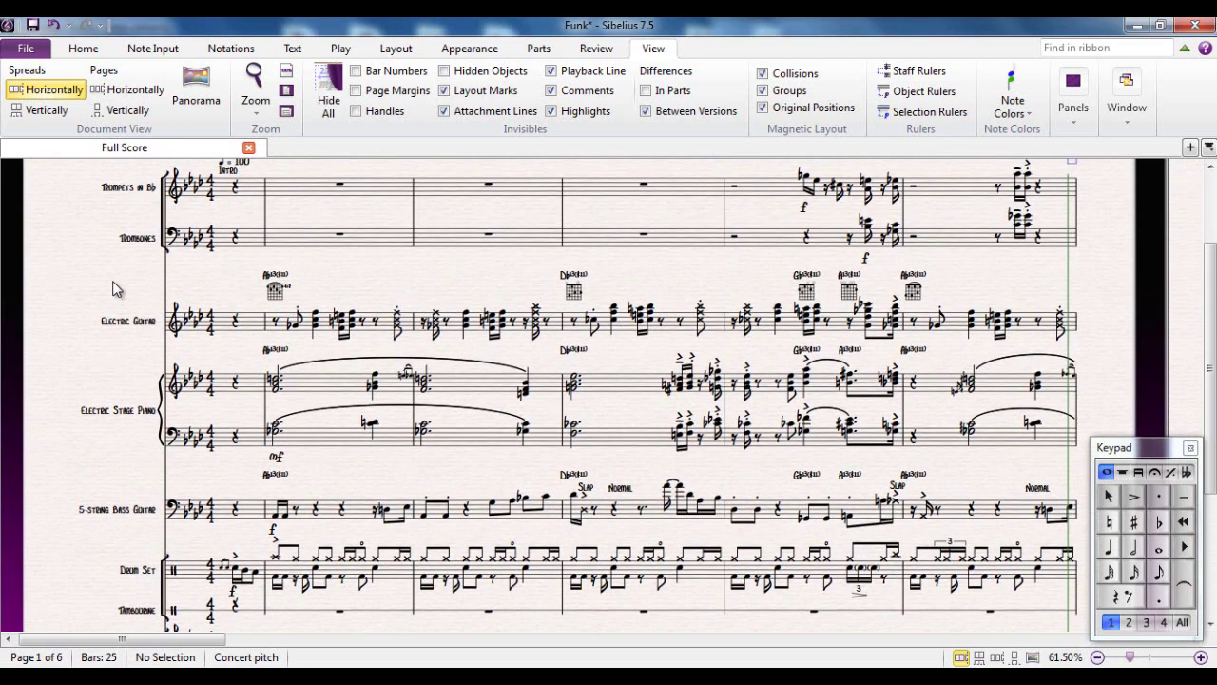
scroll(112, 314, up, 2)
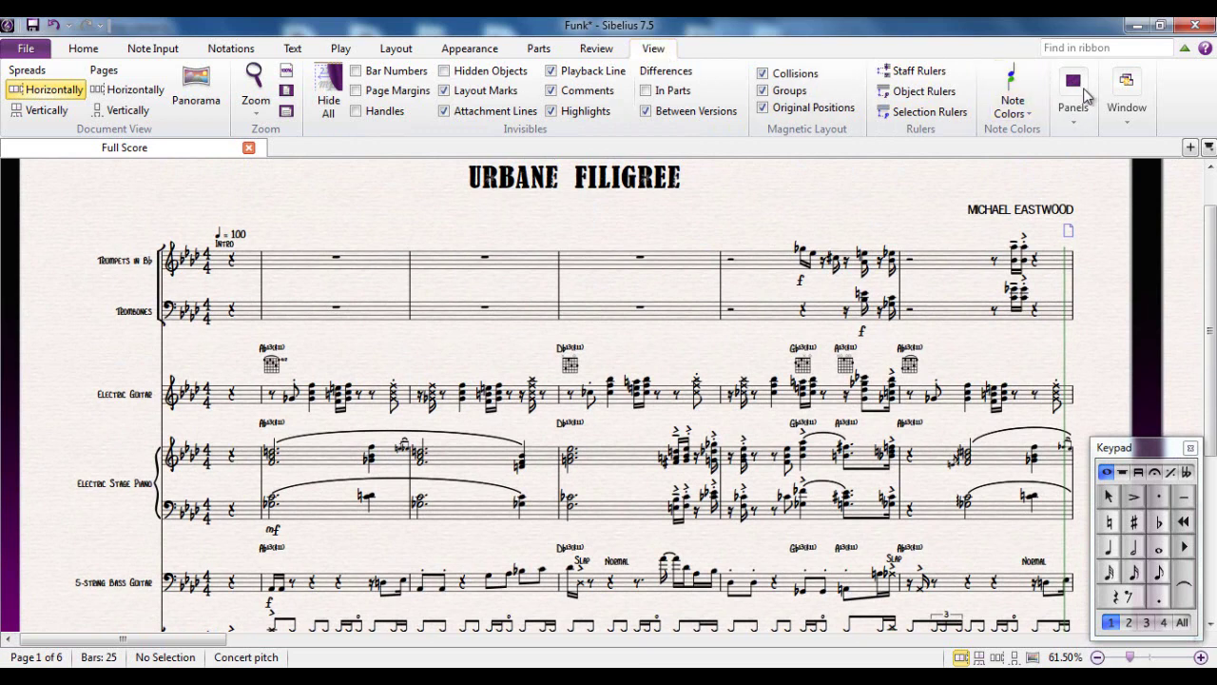
click(1080, 90)
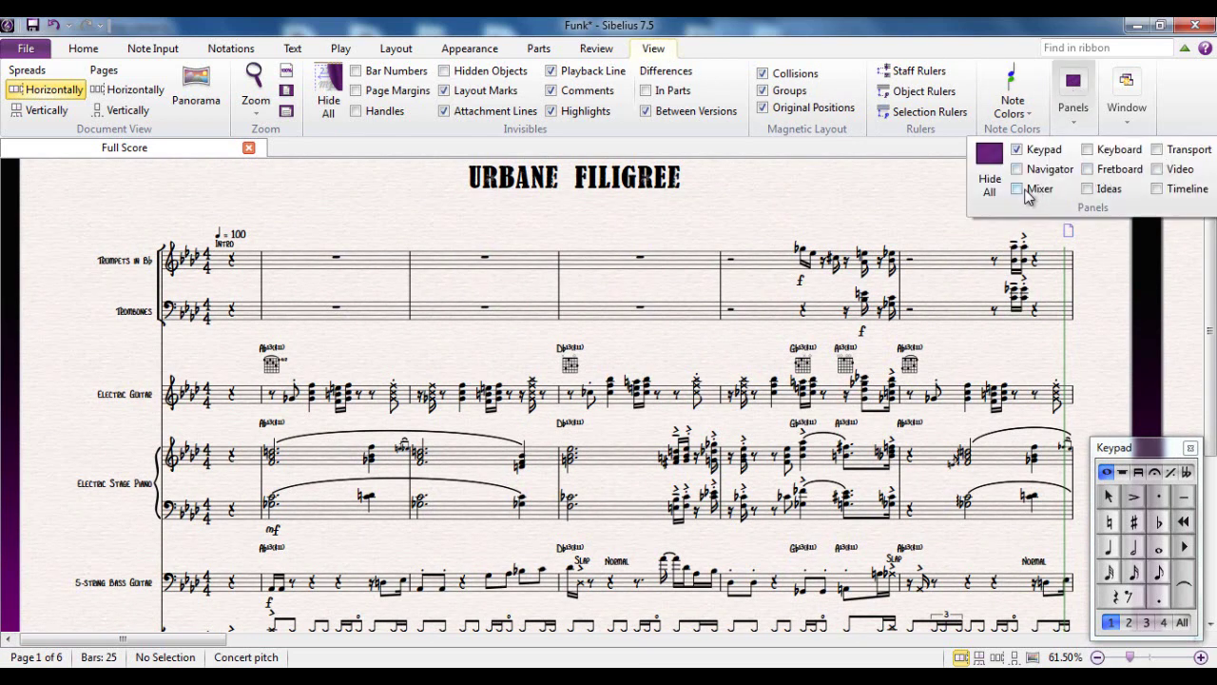
click(915, 198)
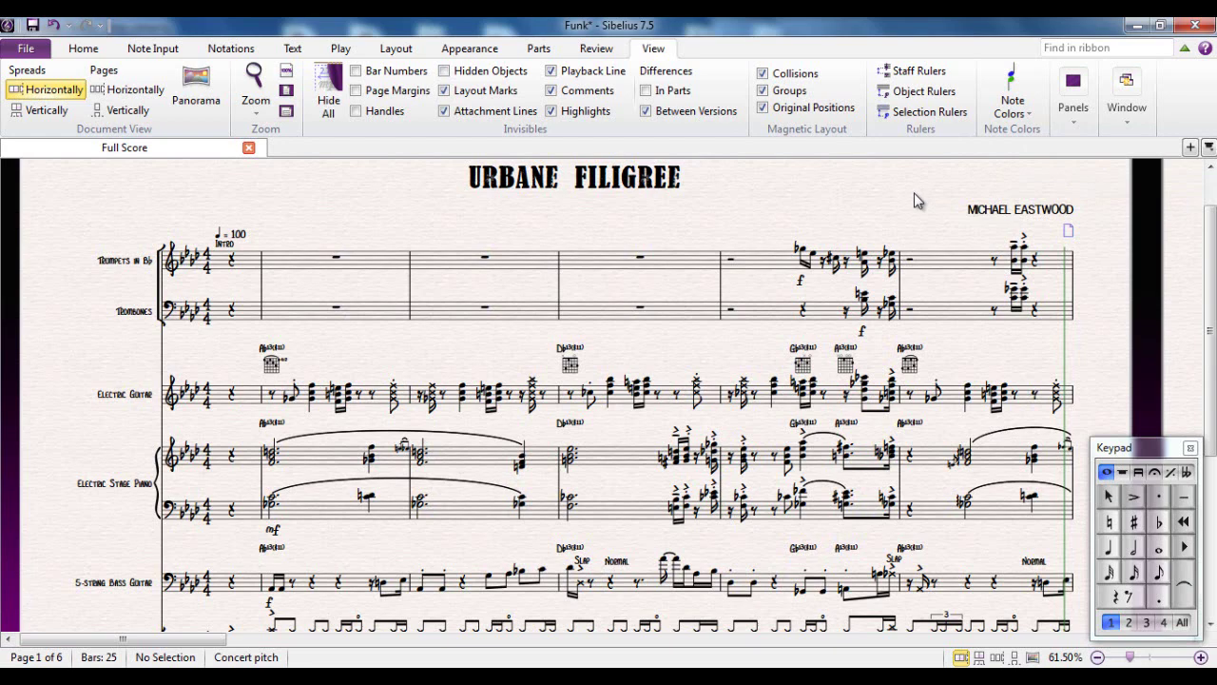
key(m)
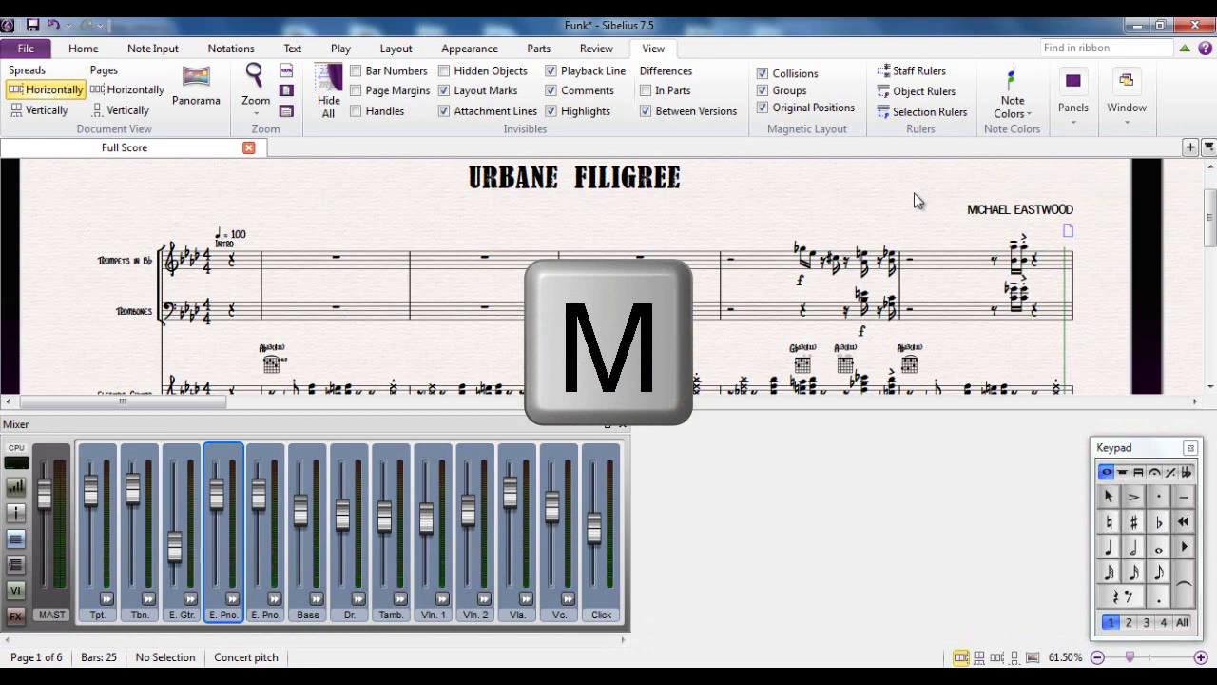
scroll(623, 283, down, 2)
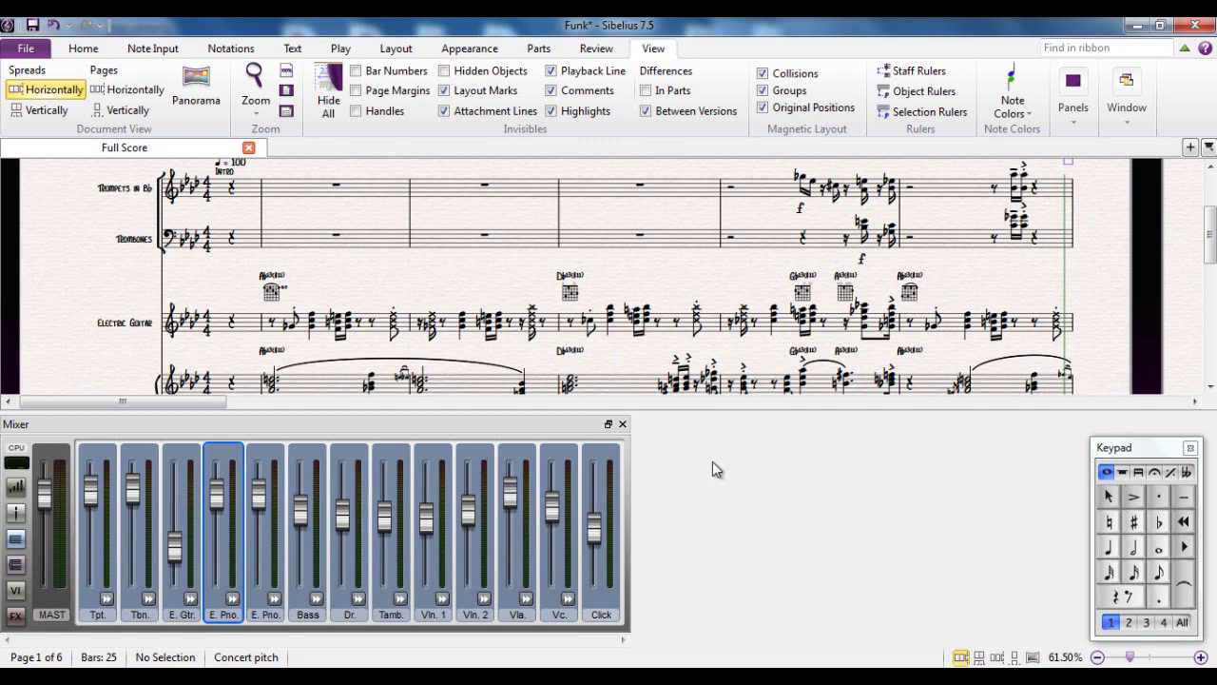
While the score plays back, raise the E. Pno. channel volume from 95 to 117.
mouse_move(627, 268)
mouse_down()
mouse_move(626, 299)
mouse_move(625, 262)
mouse_up()
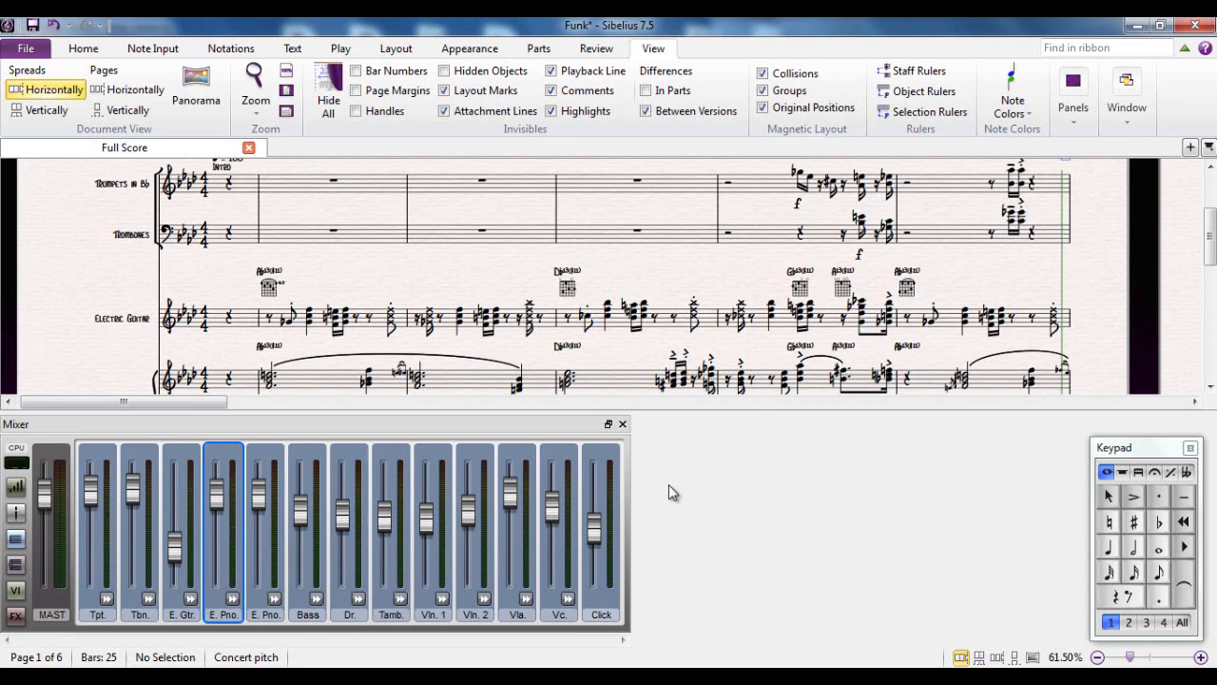
key(space)
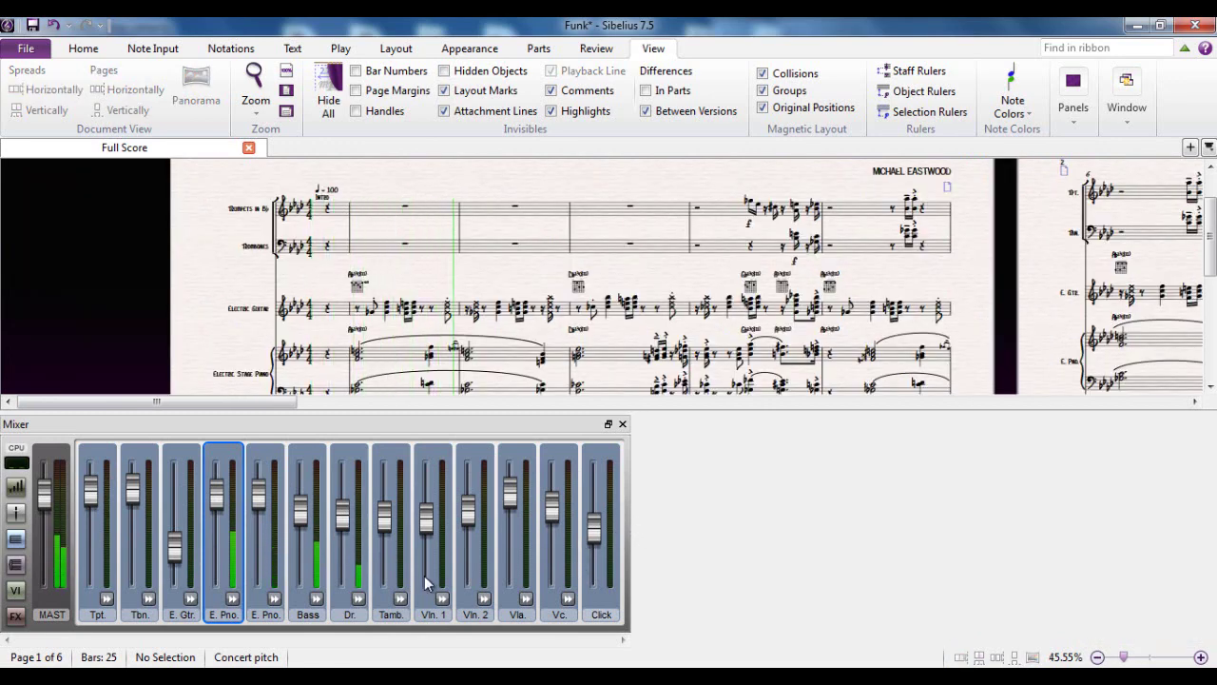
mouse_move(228, 514)
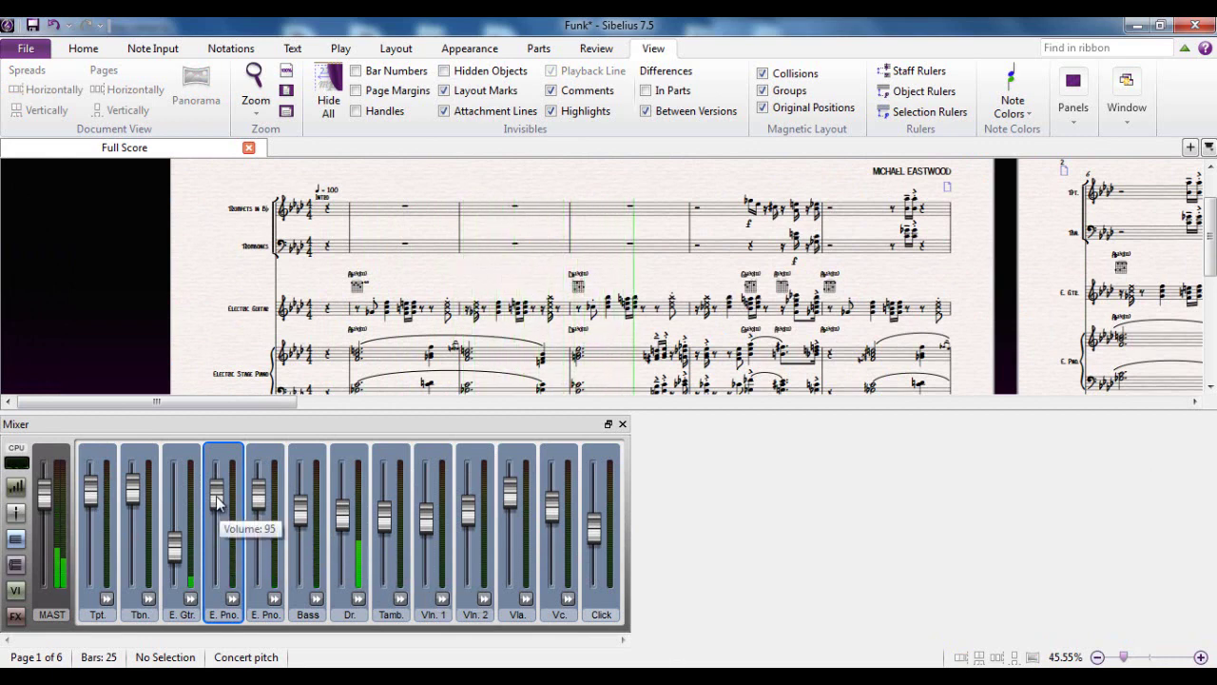
mouse_move(217, 502)
mouse_down()
mouse_move(225, 469)
mouse_move(218, 582)
mouse_move(219, 487)
mouse_up()
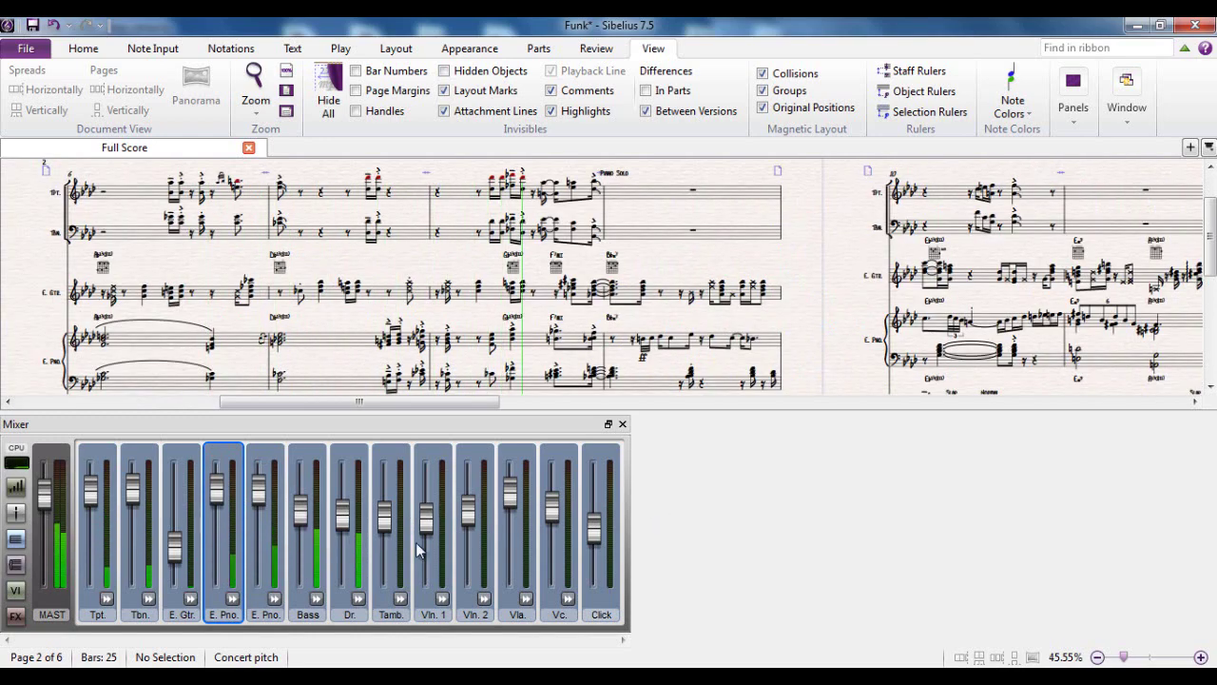
key(space)
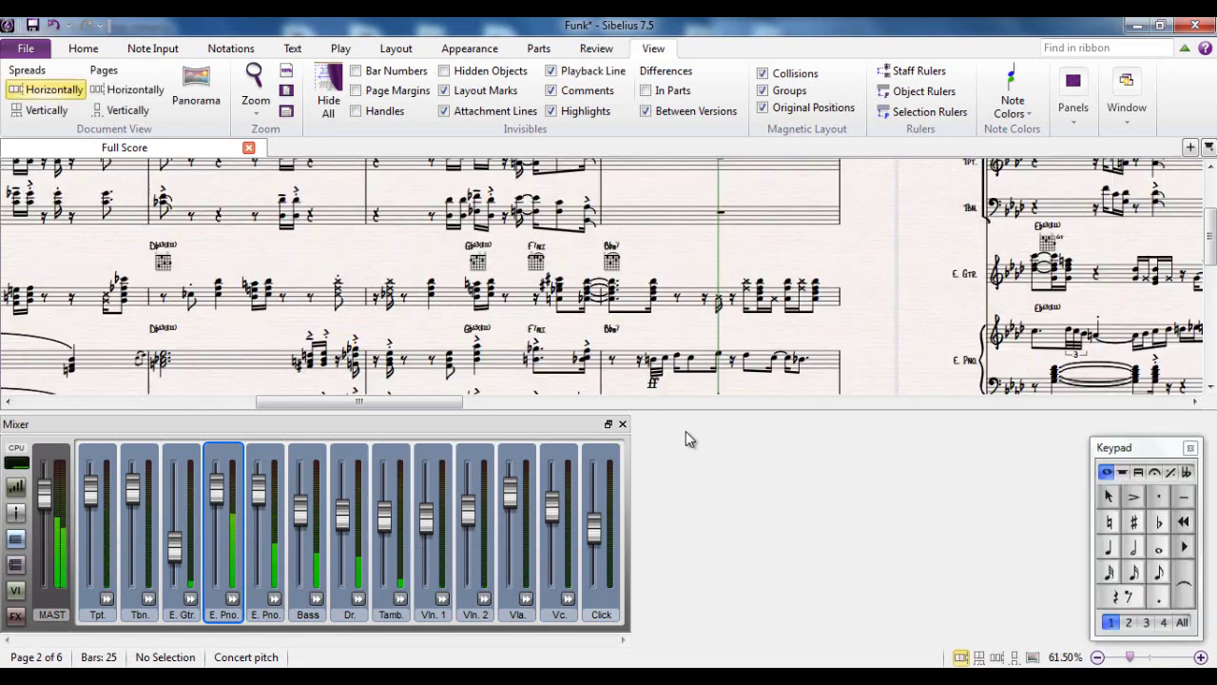
drag(321, 401, 66, 443)
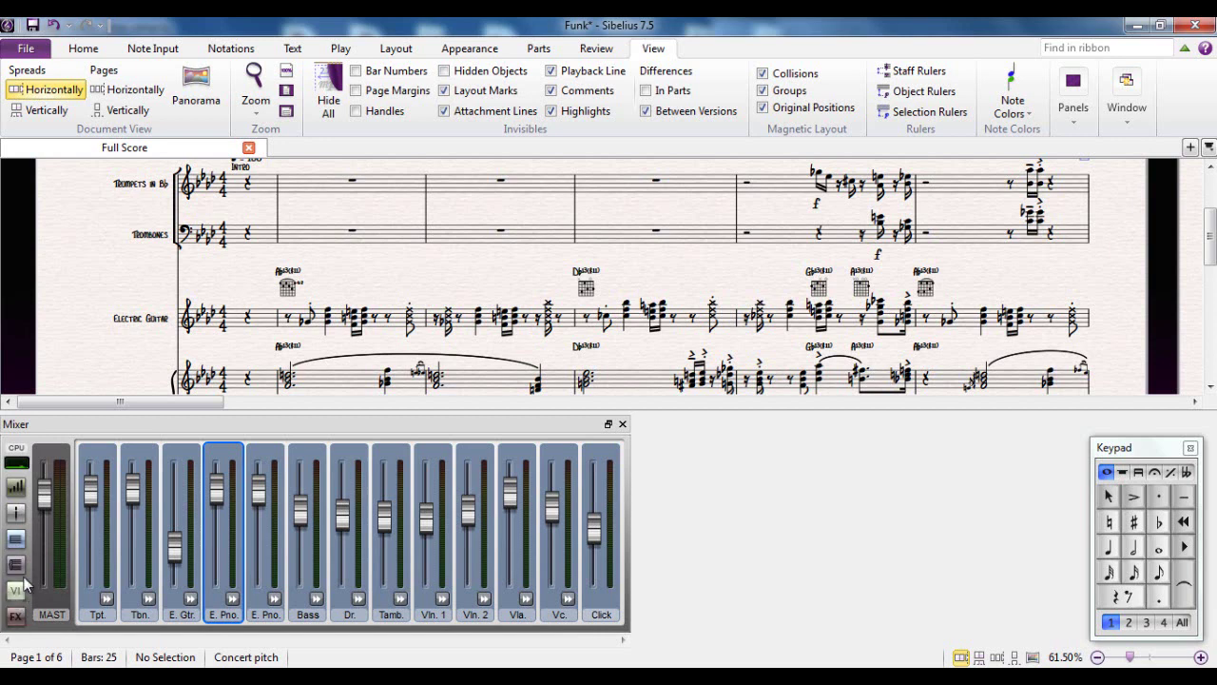
click(16, 489)
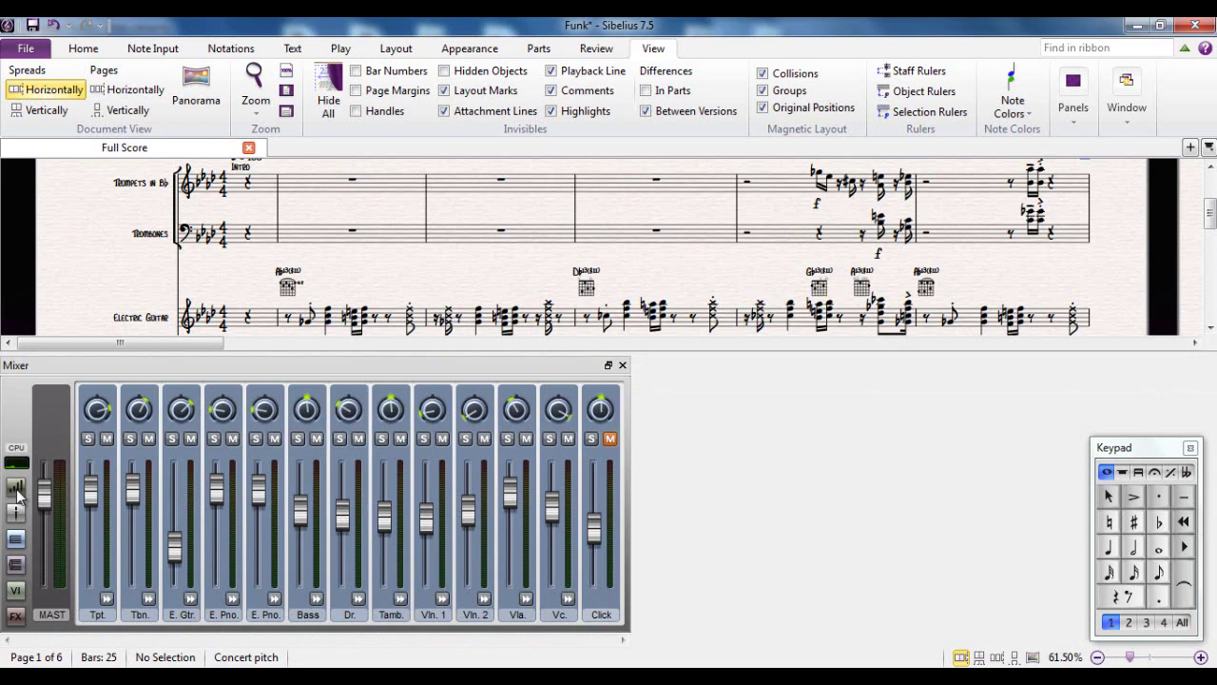
click(16, 489)
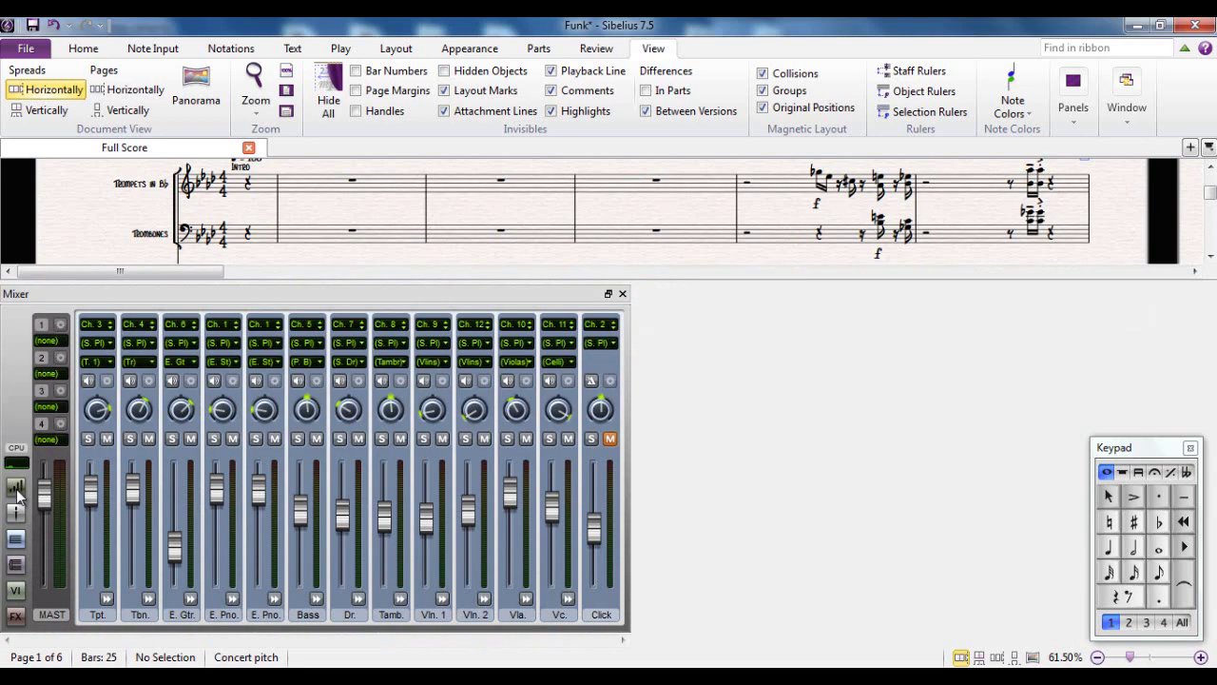
click(16, 488)
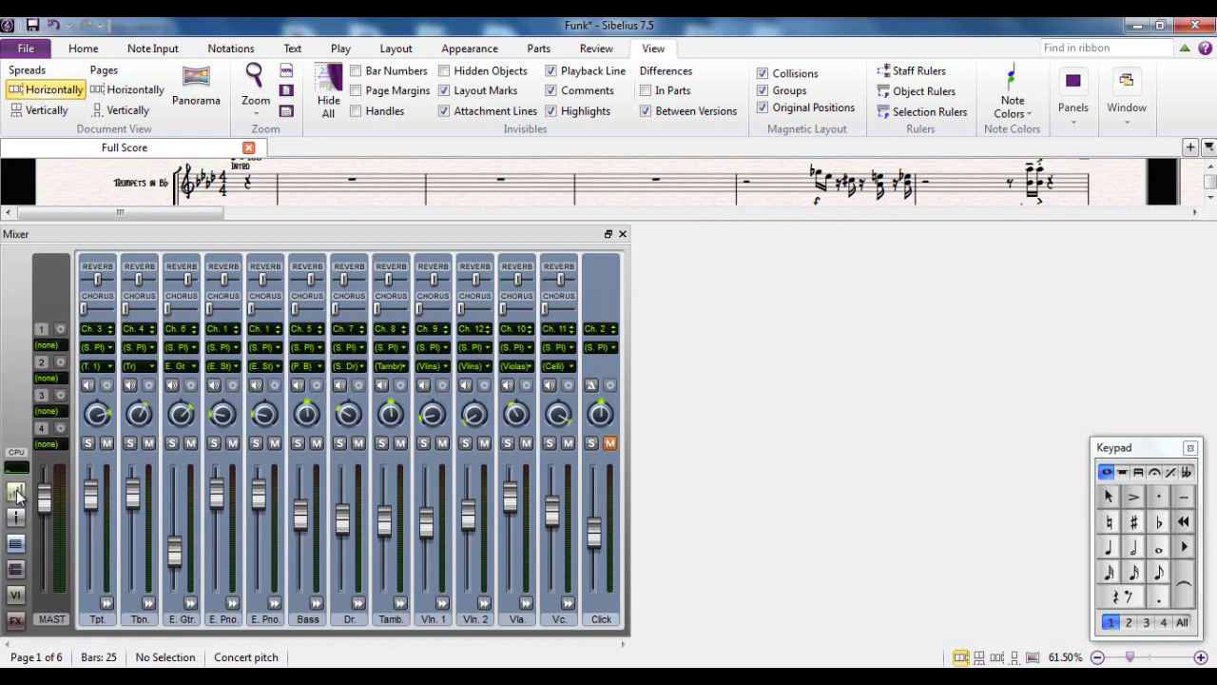
click(16, 493)
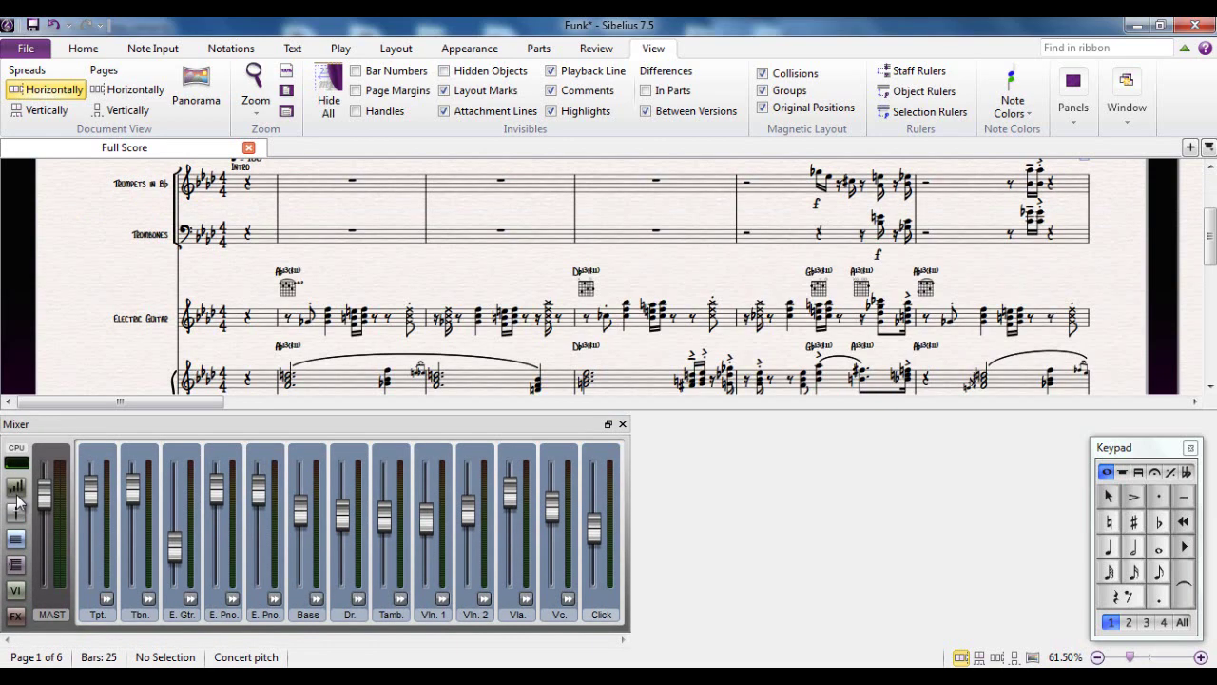
click(16, 489)
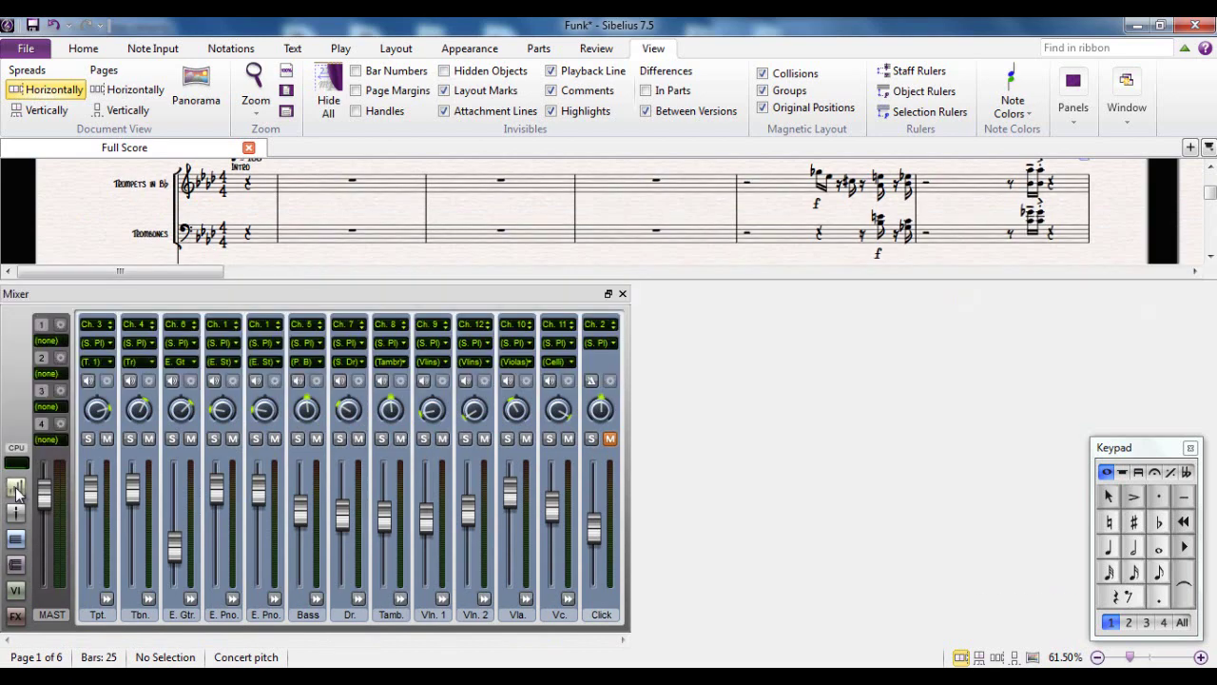
click(16, 492)
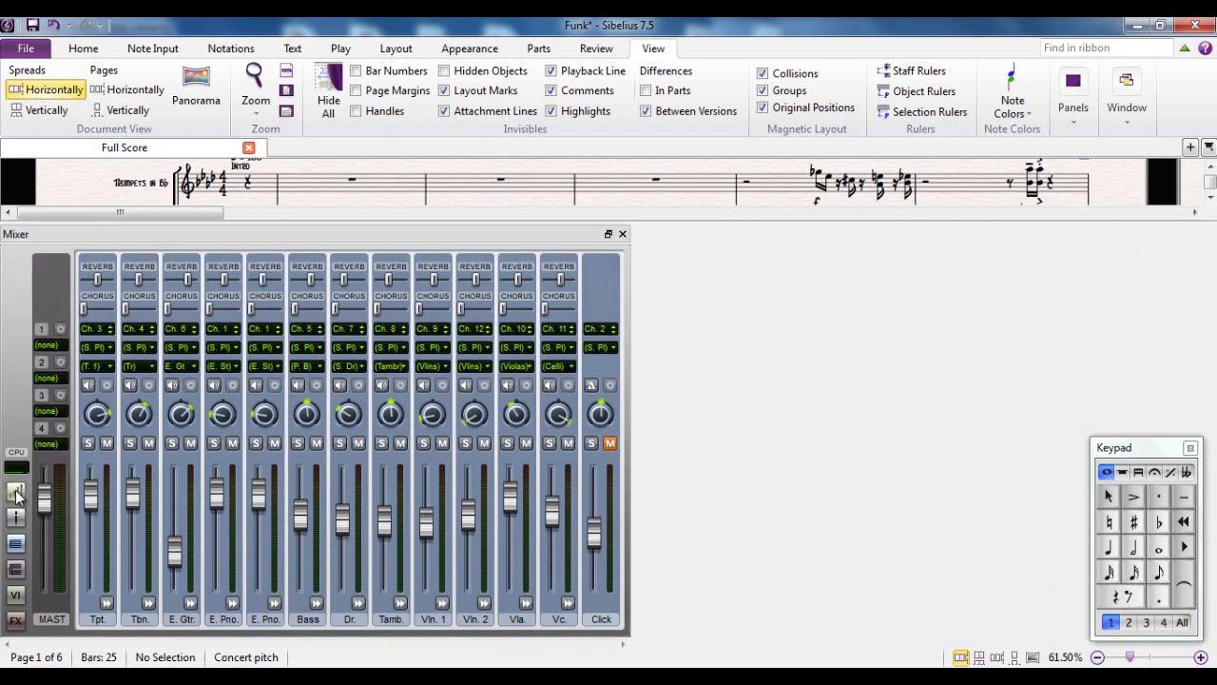
click(16, 492)
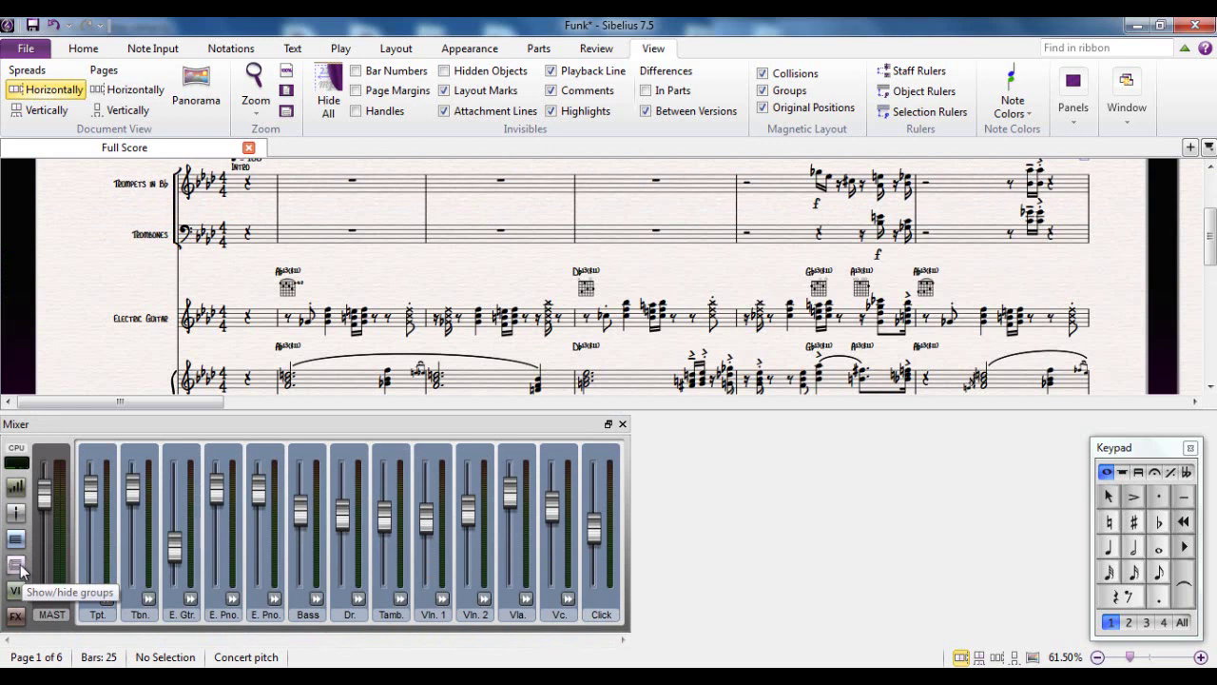
Show the group strips and set Guitar to 54, Perc. to 76 and Strings to 84.
click(16, 565)
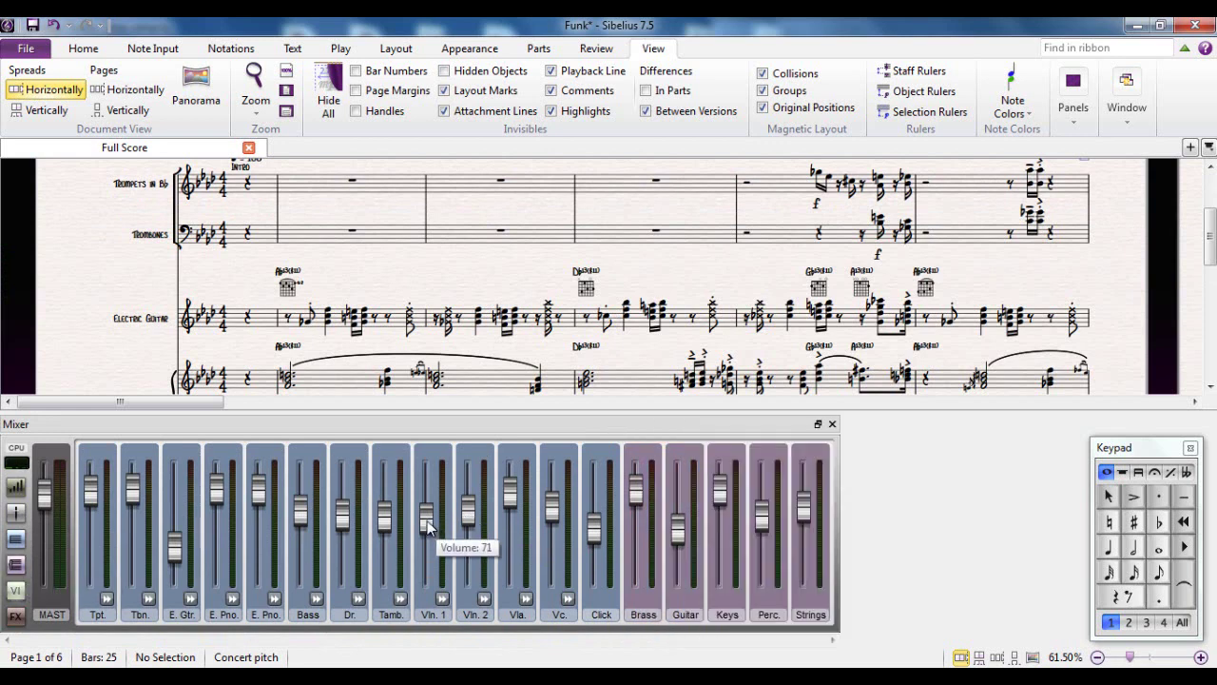
click(428, 525)
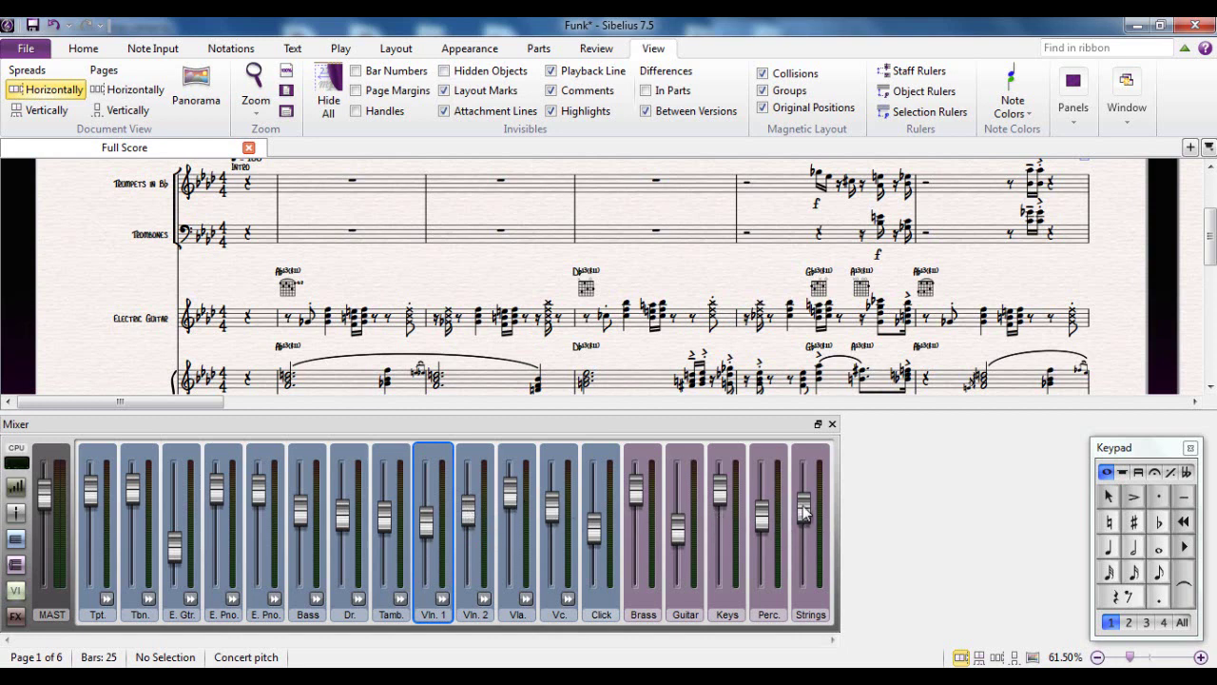
mouse_move(804, 511)
mouse_move(804, 512)
mouse_down()
mouse_move(810, 535)
mouse_move(810, 499)
mouse_move(810, 545)
mouse_move(813, 470)
mouse_move(797, 571)
mouse_move(795, 517)
mouse_up()
mouse_move(682, 538)
mouse_down()
mouse_move(685, 473)
mouse_move(688, 542)
mouse_up()
mouse_move(761, 521)
mouse_down()
mouse_move(768, 487)
mouse_move(769, 532)
mouse_up()
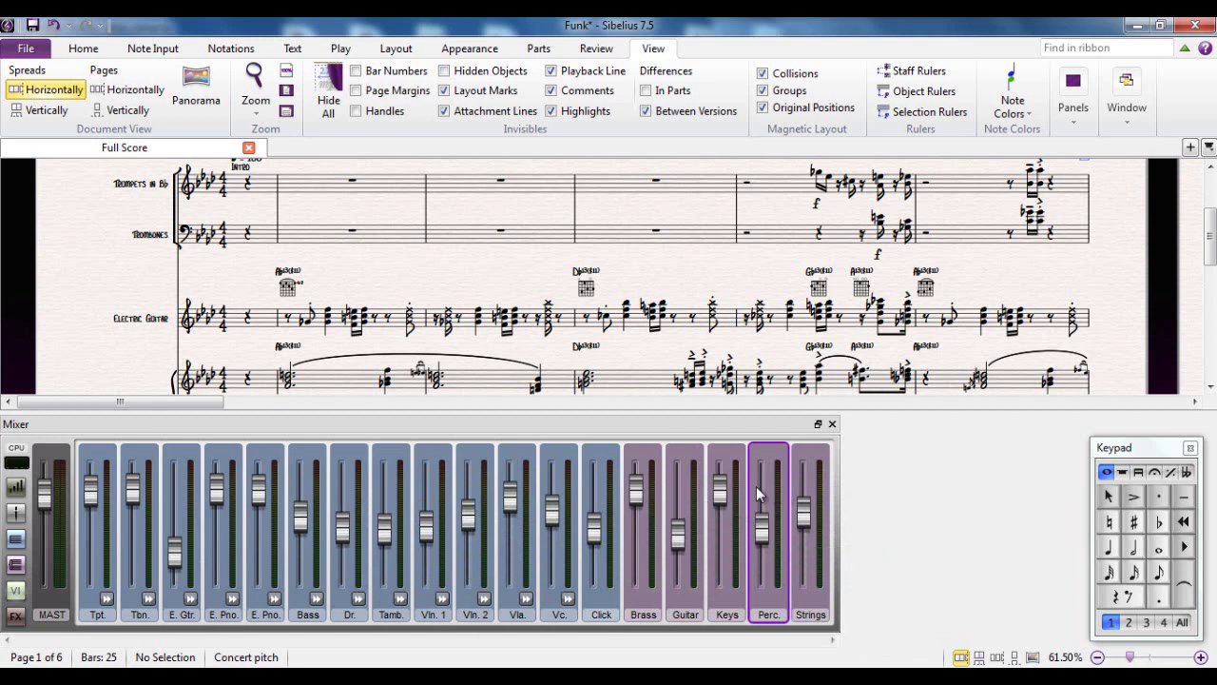
mouse_move(804, 519)
mouse_down()
mouse_move(806, 502)
mouse_move(811, 530)
mouse_up()
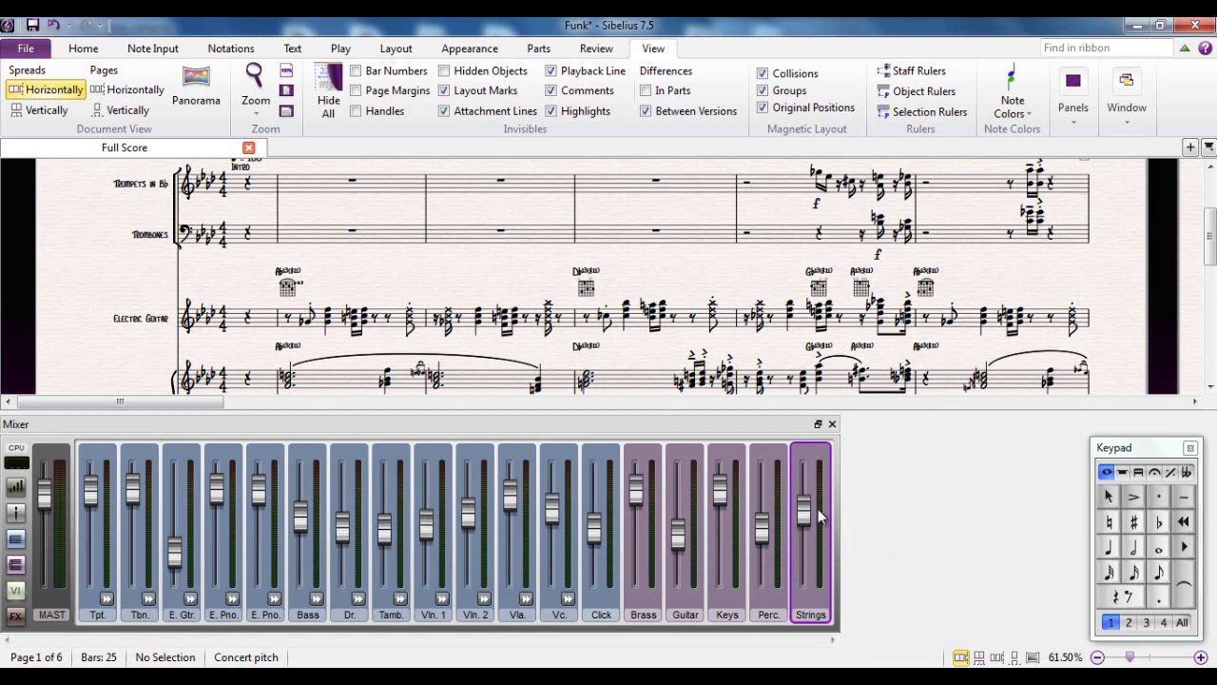
Show the S. Play and FX 1–FX 4 strips and hide the individual instrument strips.
click(16, 594)
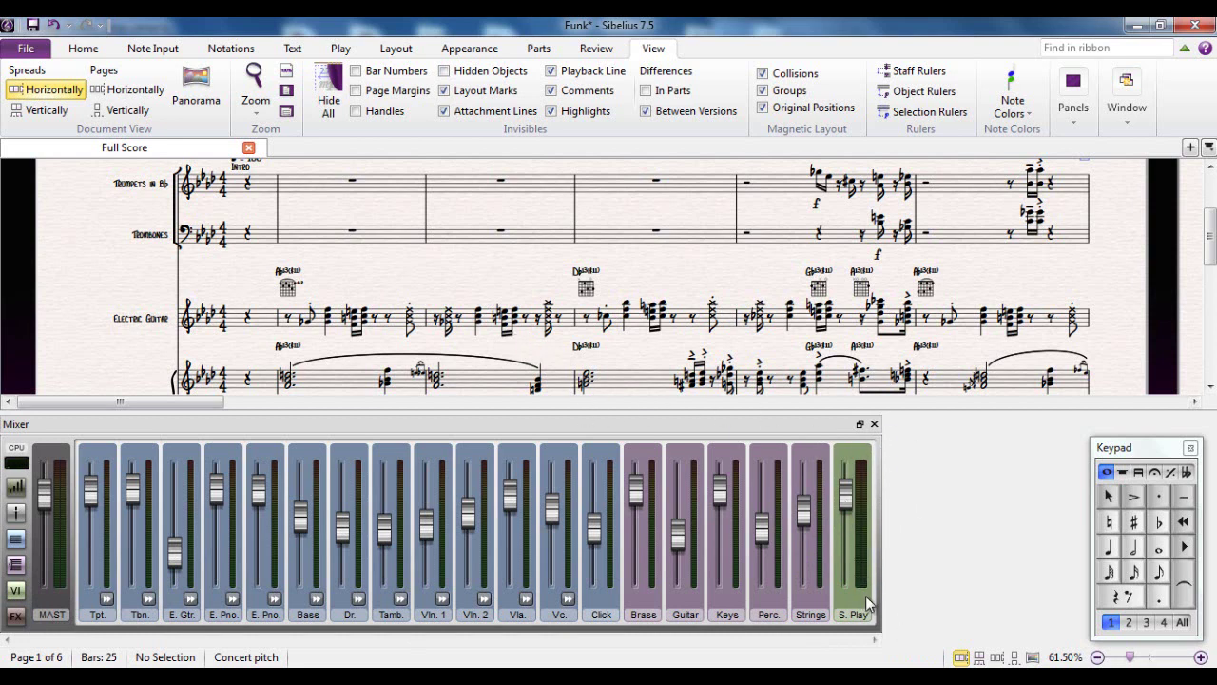
click(16, 618)
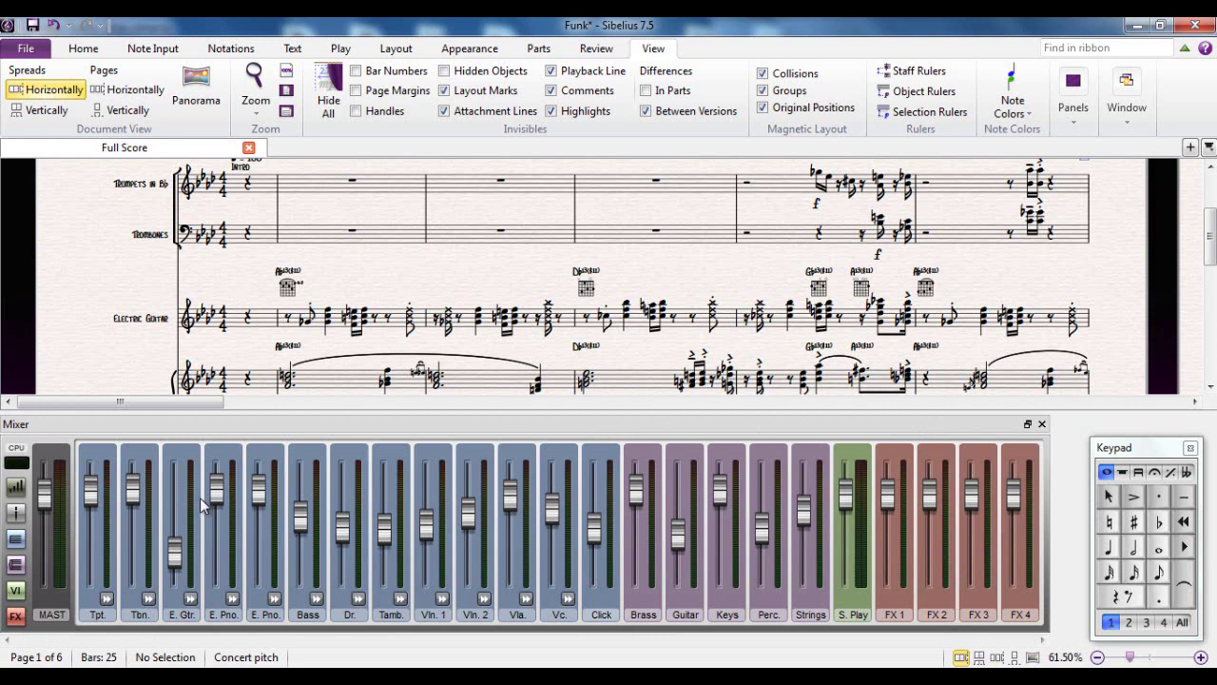
click(15, 539)
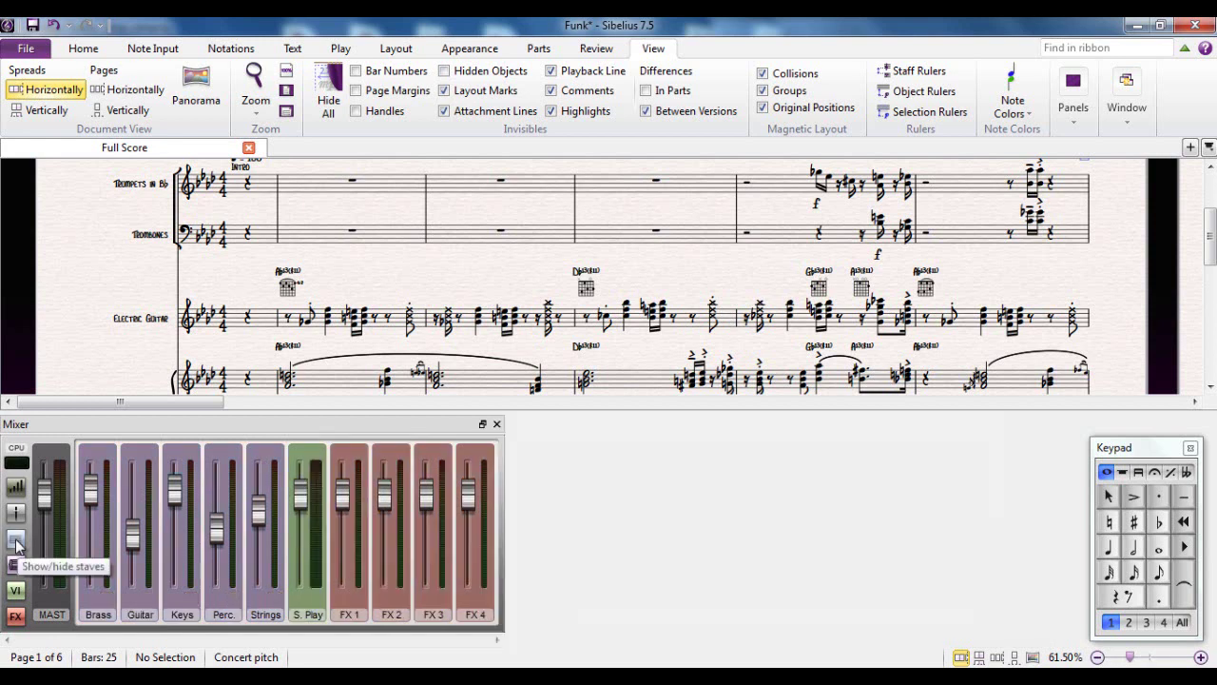
Bring back the instrument strips, then toggle the master volume strip off and on to show MAST.
click(15, 541)
click(15, 540)
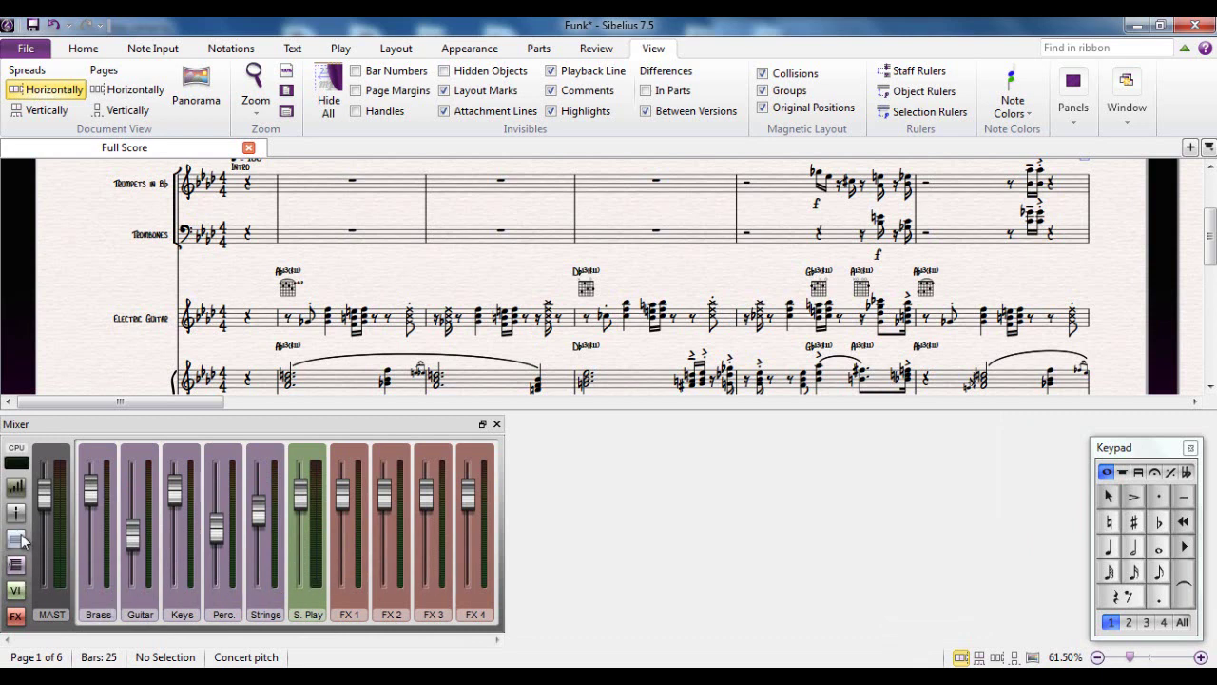
click(16, 565)
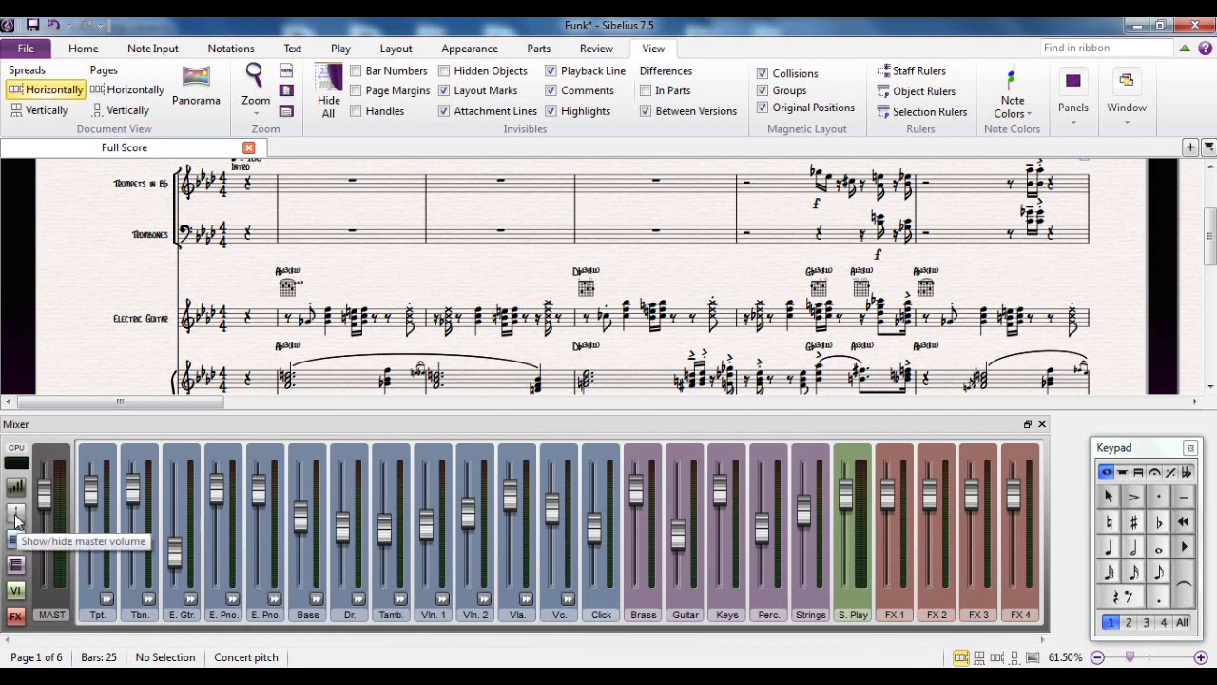
click(16, 515)
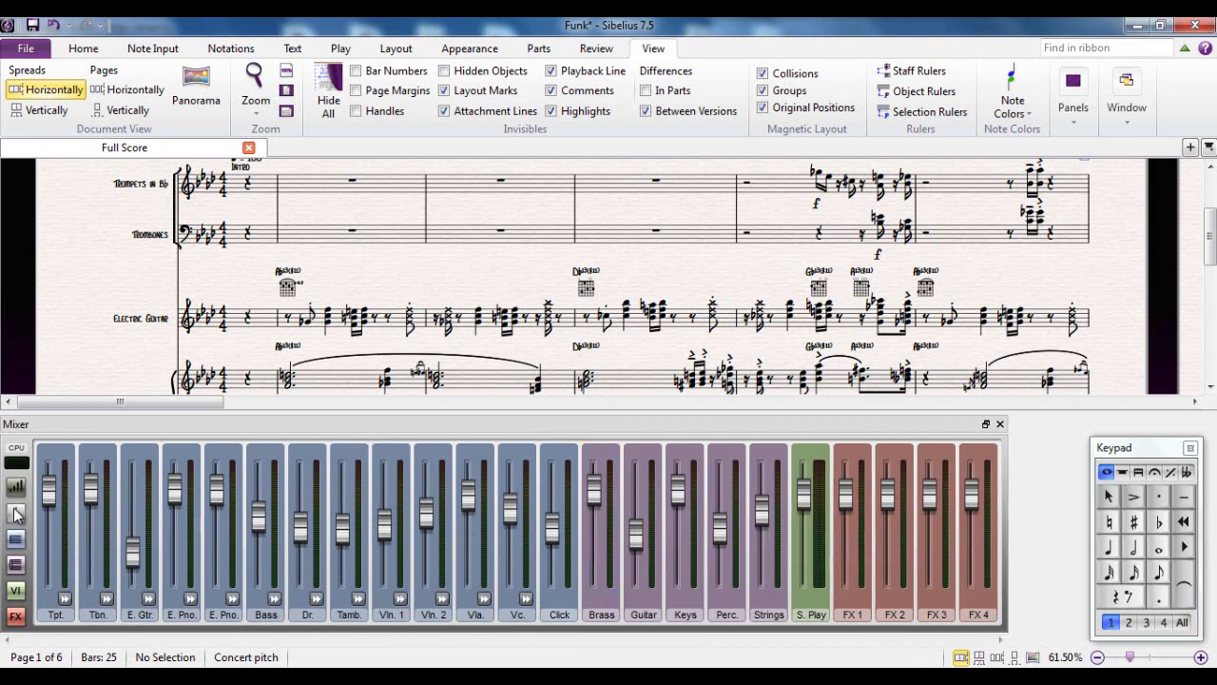
click(15, 514)
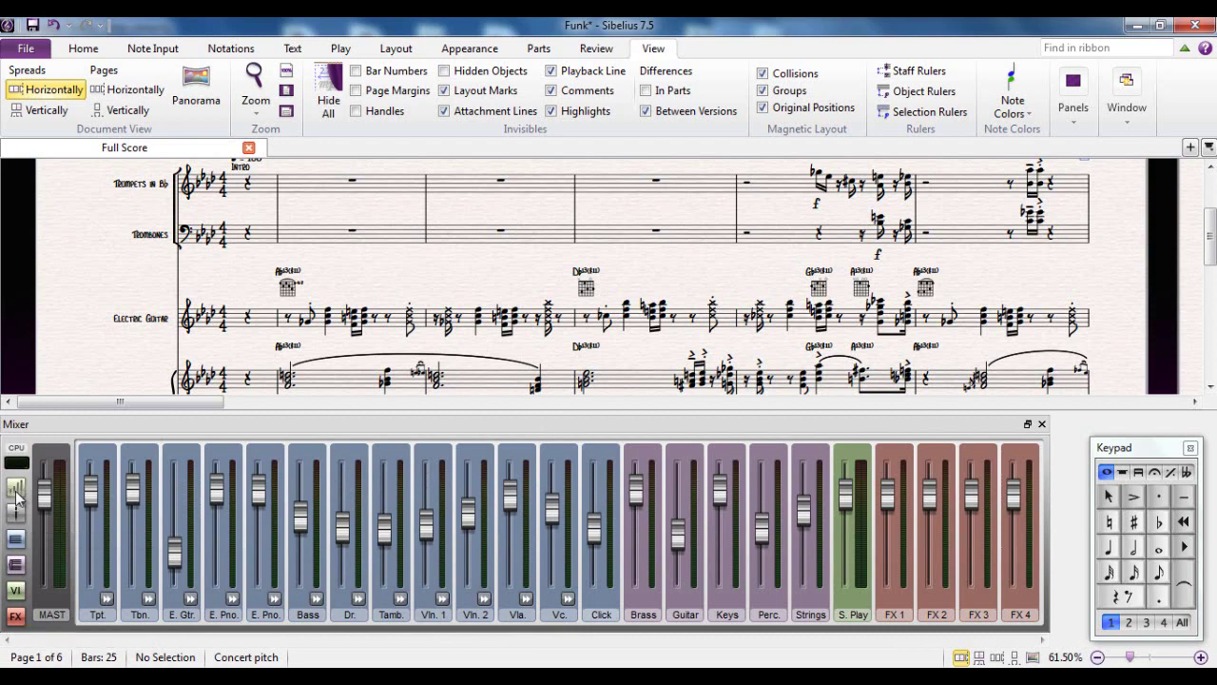
Expand every channel strip to display its pan knob and S/M buttons.
click(16, 490)
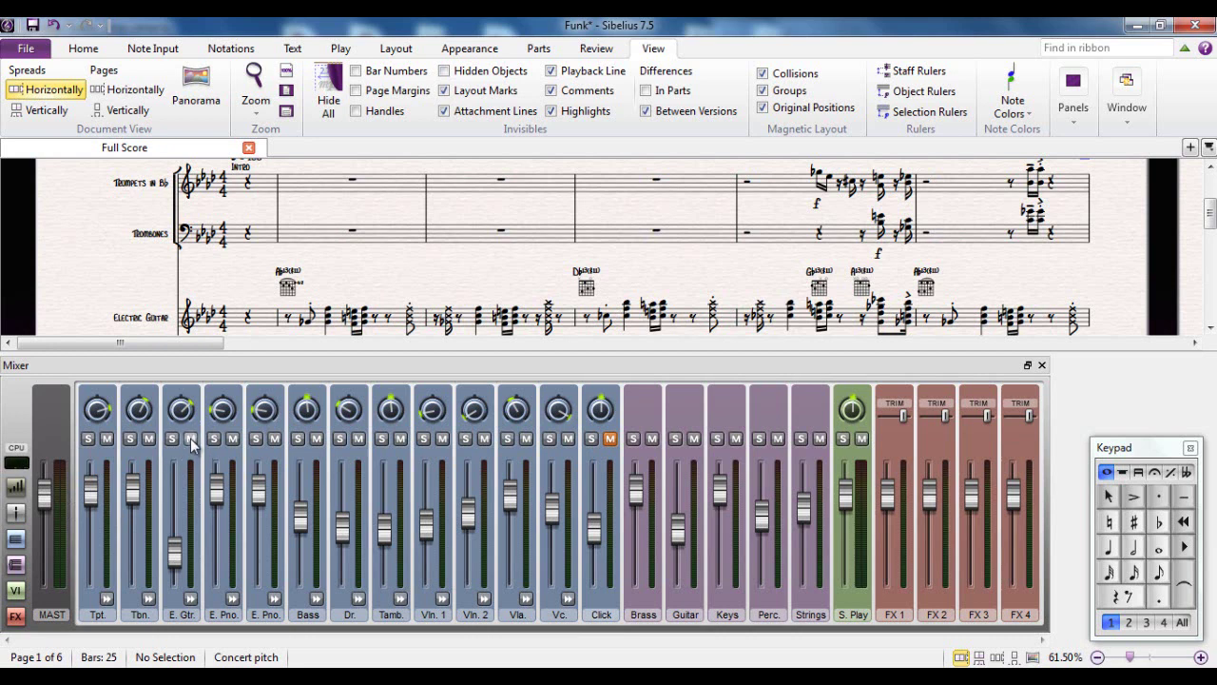
mouse_move(185, 413)
mouse_move(266, 410)
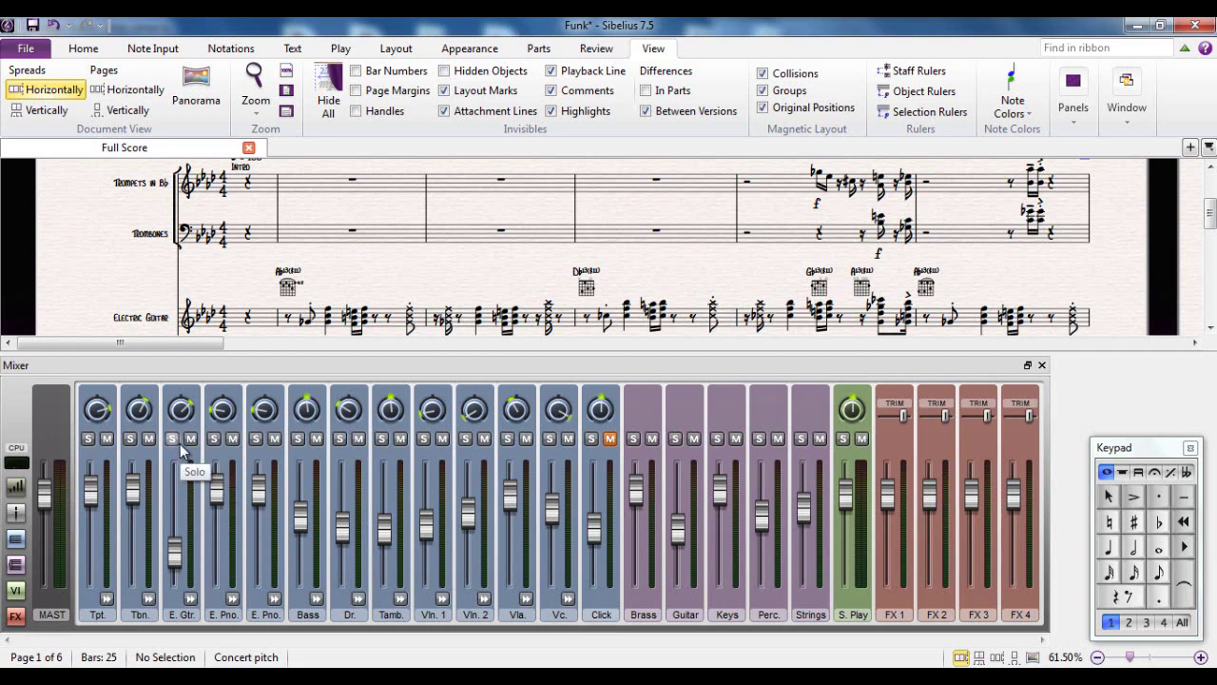
During playback, try soloing the E. Gtr. channel, then leave it muted.
key(space)
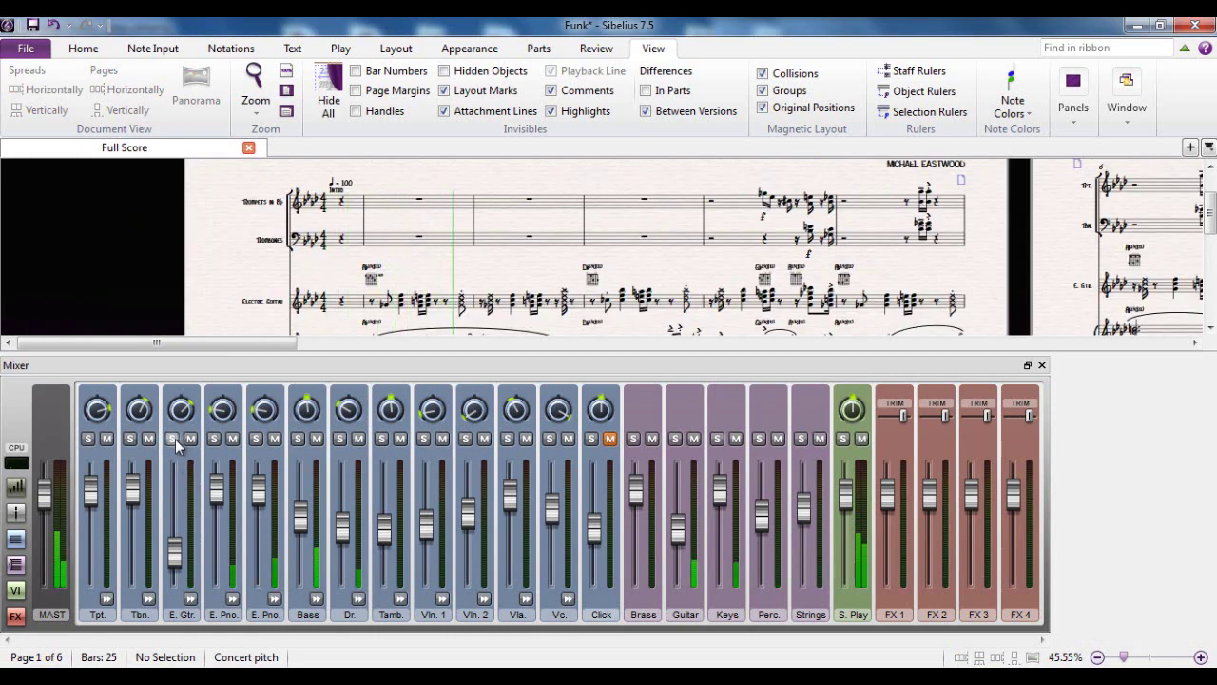
click(172, 438)
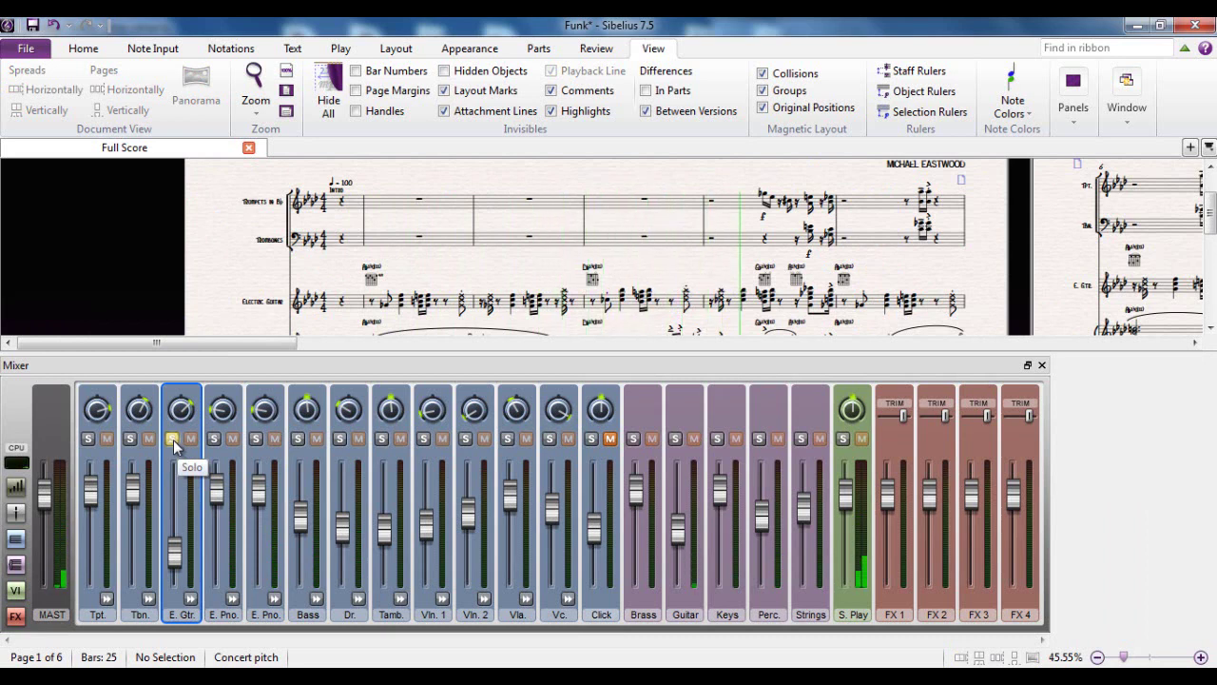
click(173, 440)
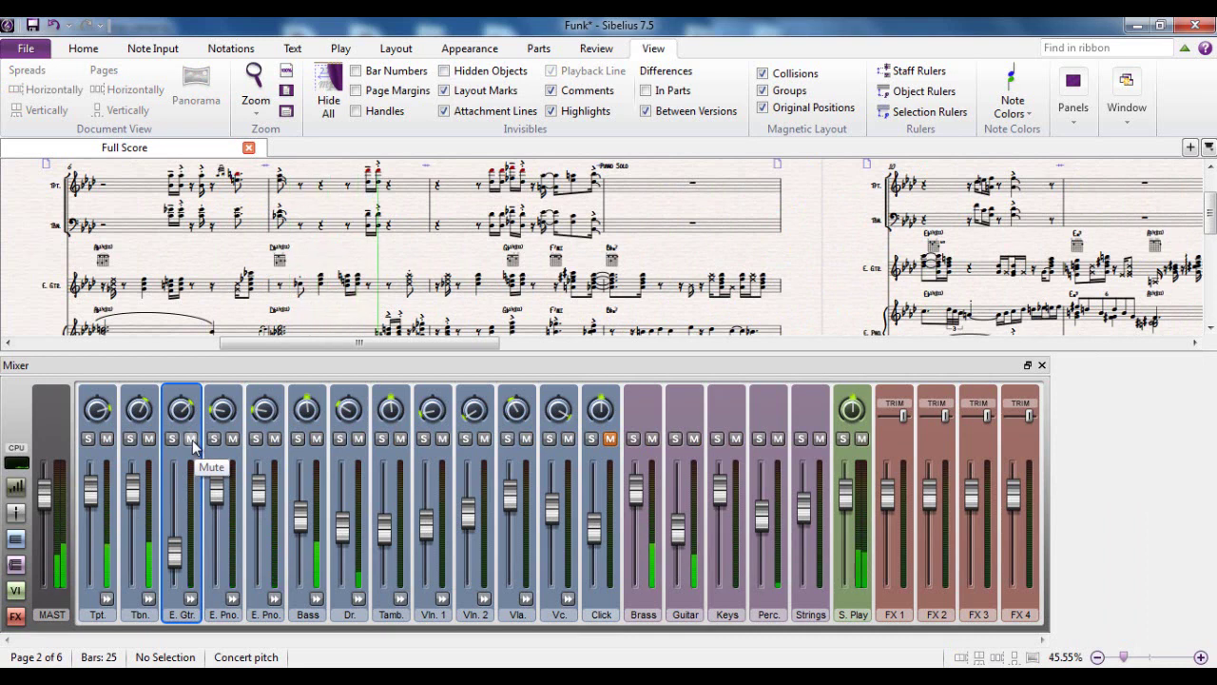
click(191, 440)
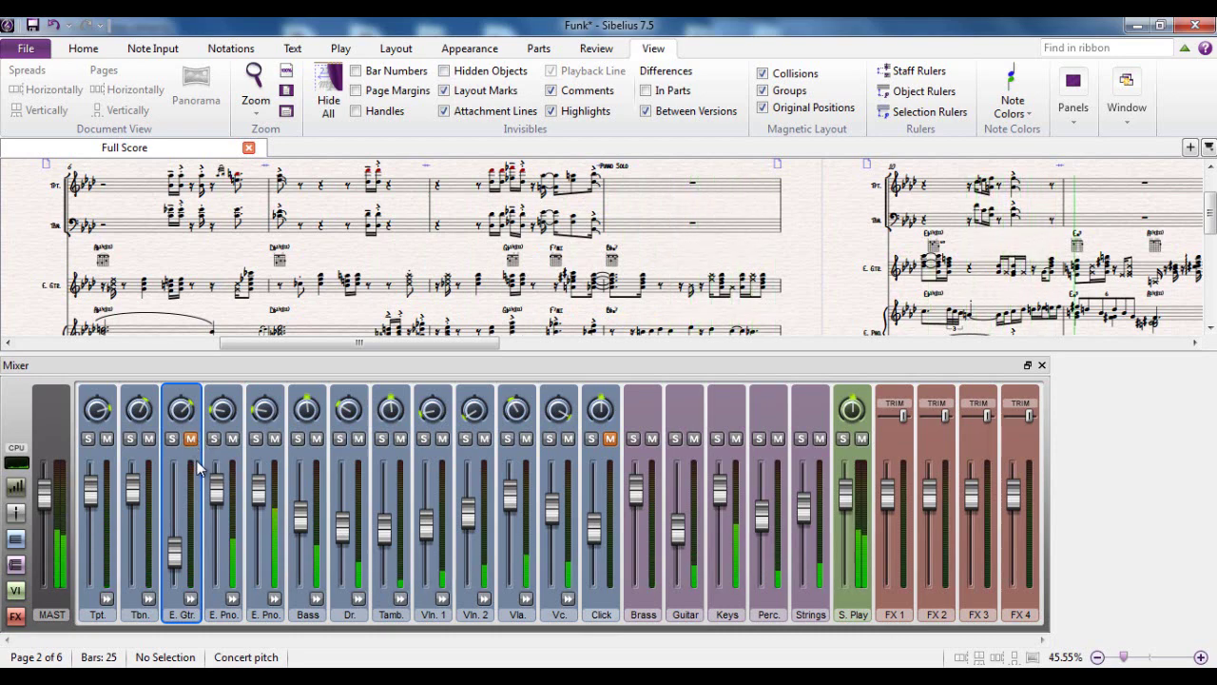
key(space)
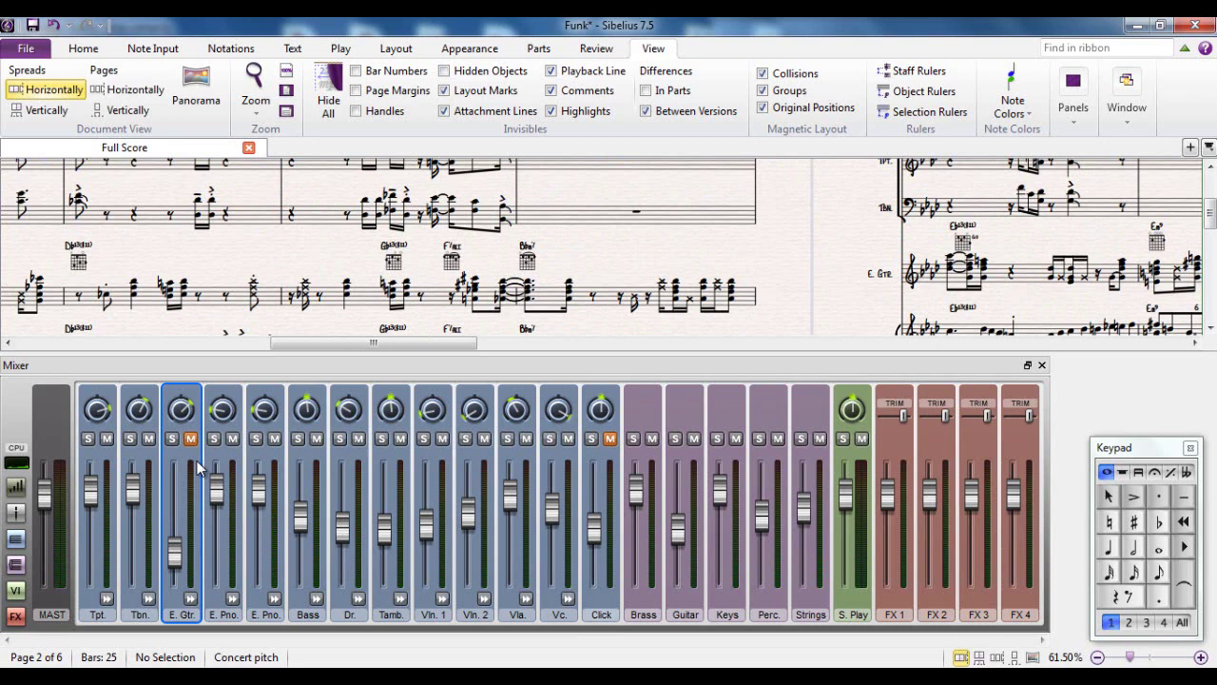
click(190, 439)
click(192, 440)
Unmute the E. Gtr., pan it to centre, and reveal each strip's channel, device and sound rows.
click(192, 440)
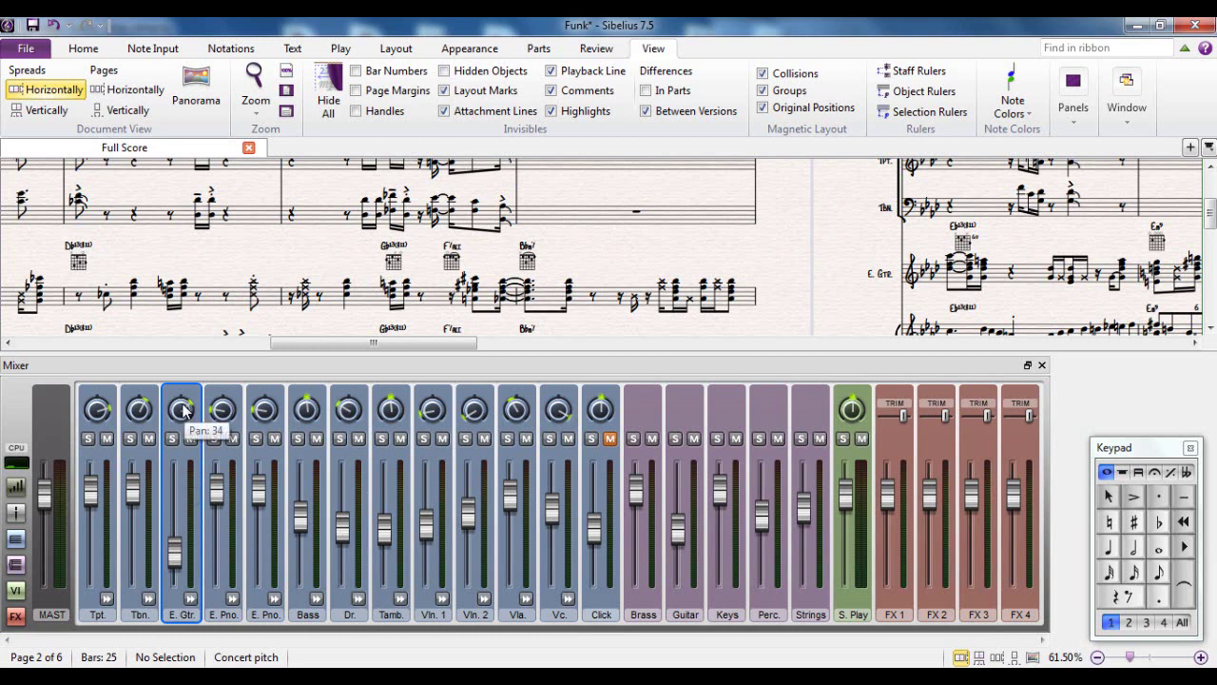
mouse_move(184, 410)
mouse_down()
mouse_move(196, 415)
mouse_move(192, 405)
mouse_move(185, 430)
mouse_up()
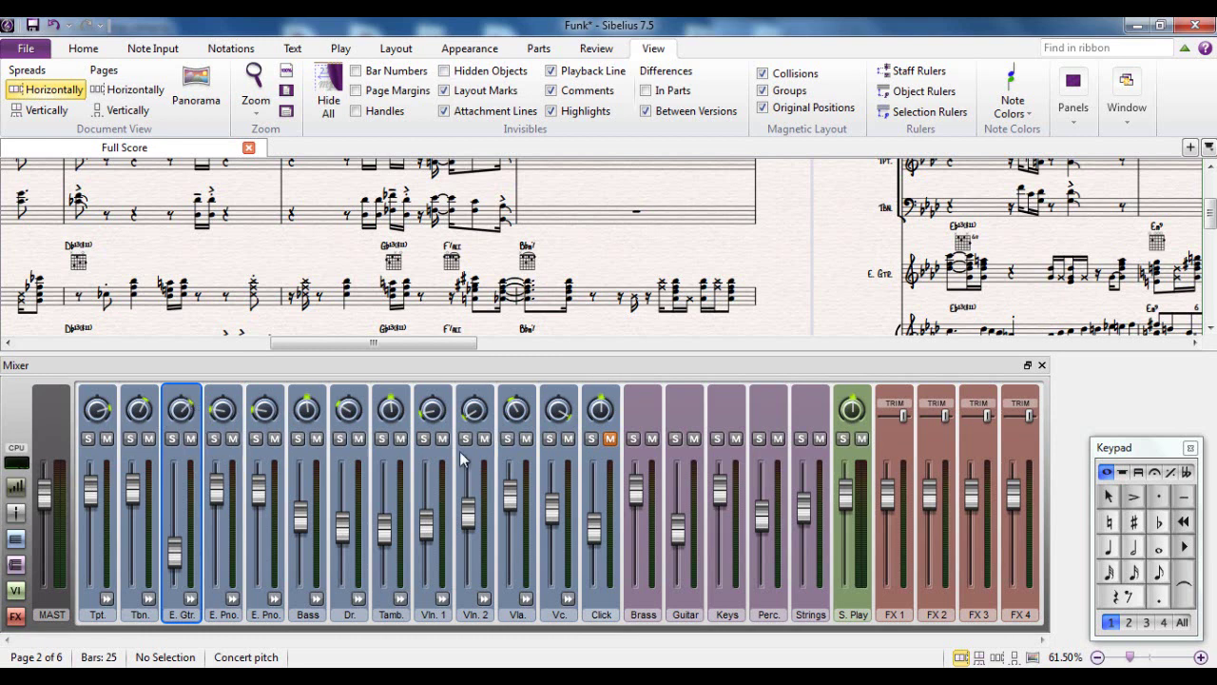
mouse_move(386, 481)
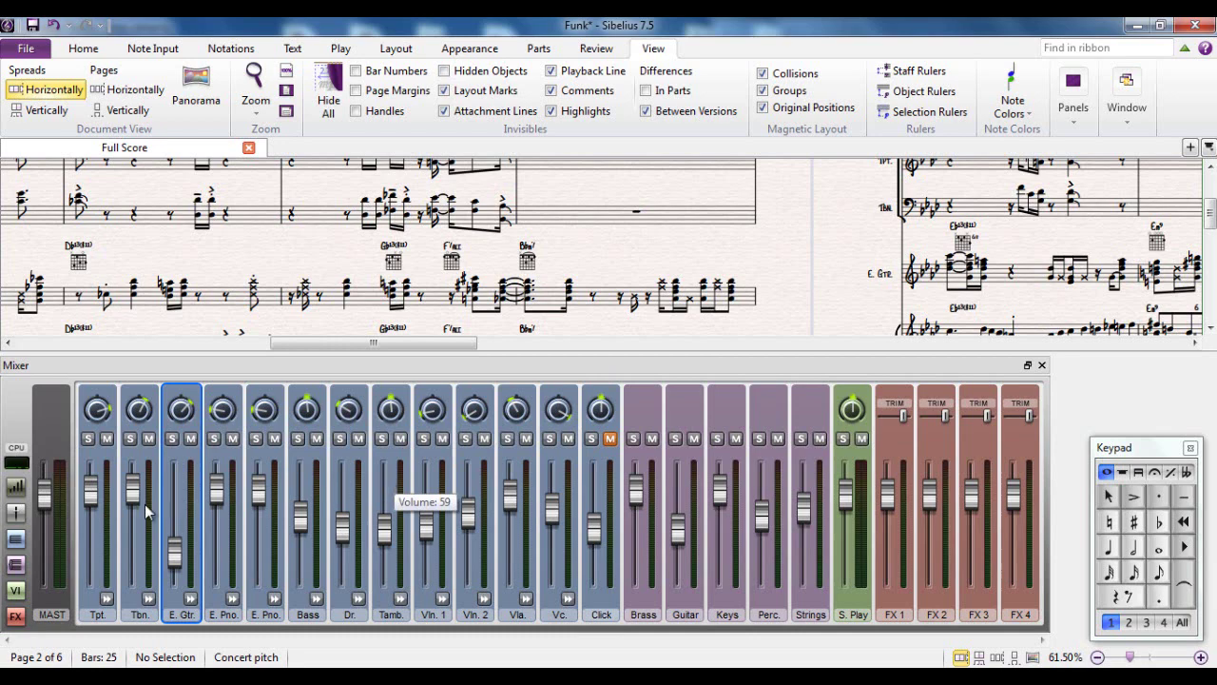
click(16, 491)
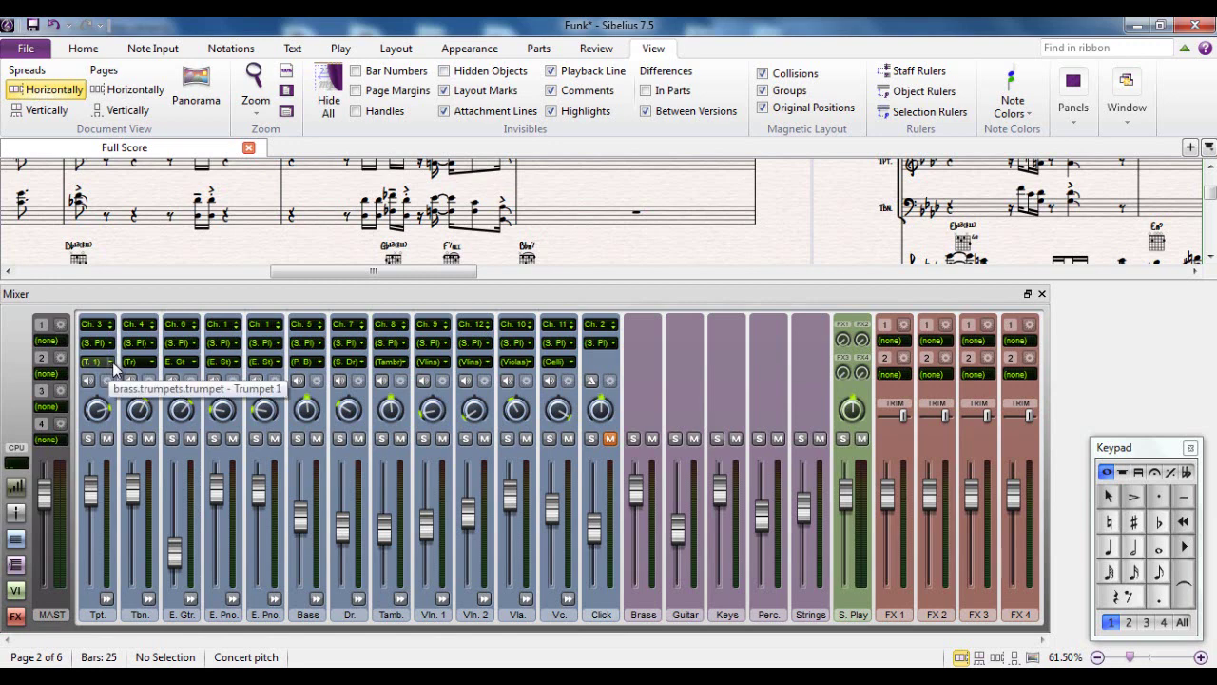
drag(336, 271, 76, 313)
drag(325, 202, 303, 216)
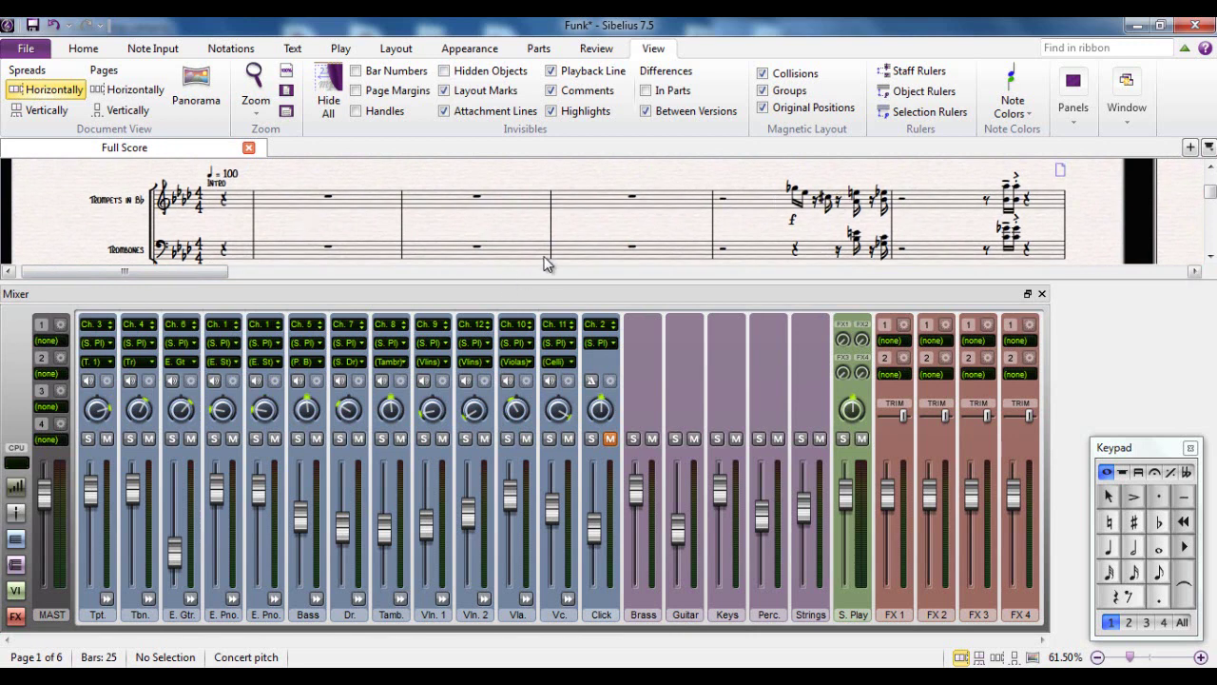
scroll(547, 247, down, 1)
key(space)
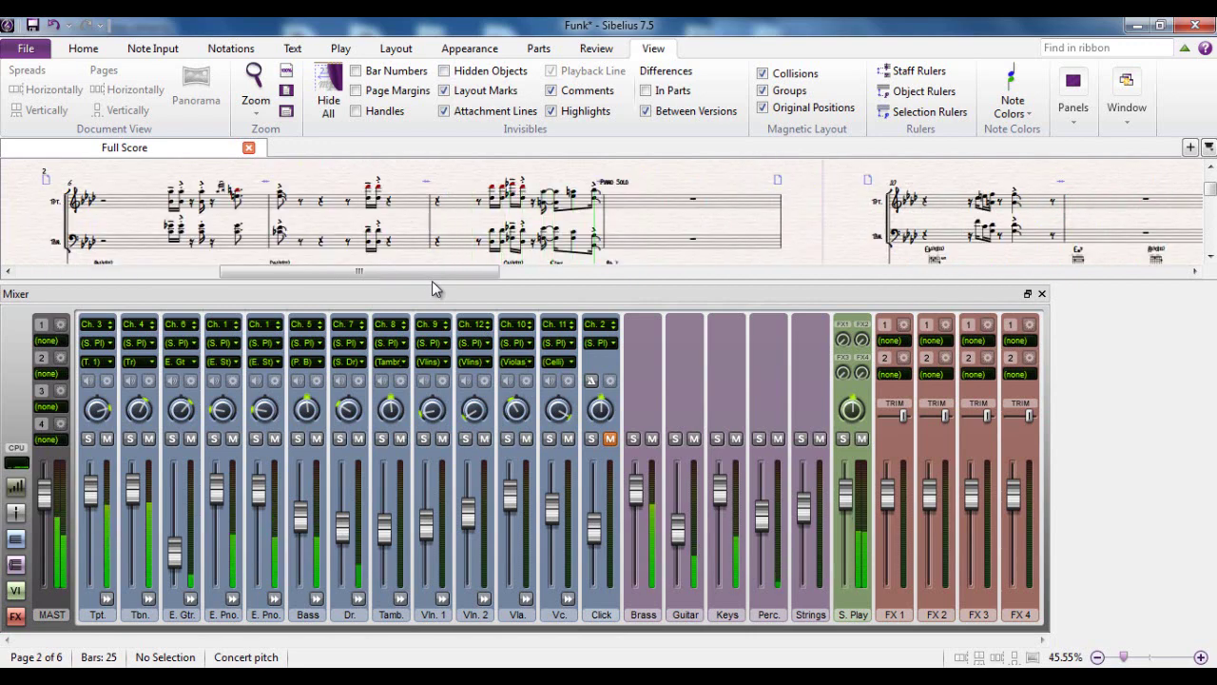
key(space)
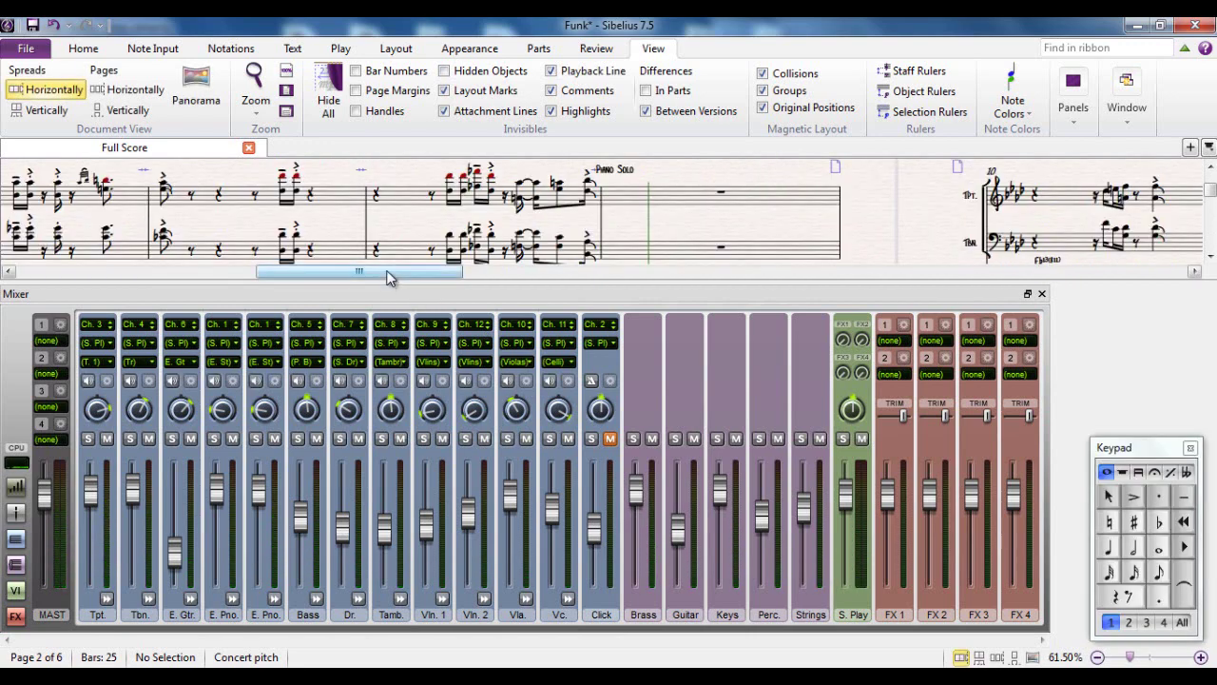
drag(382, 276, 231, 280)
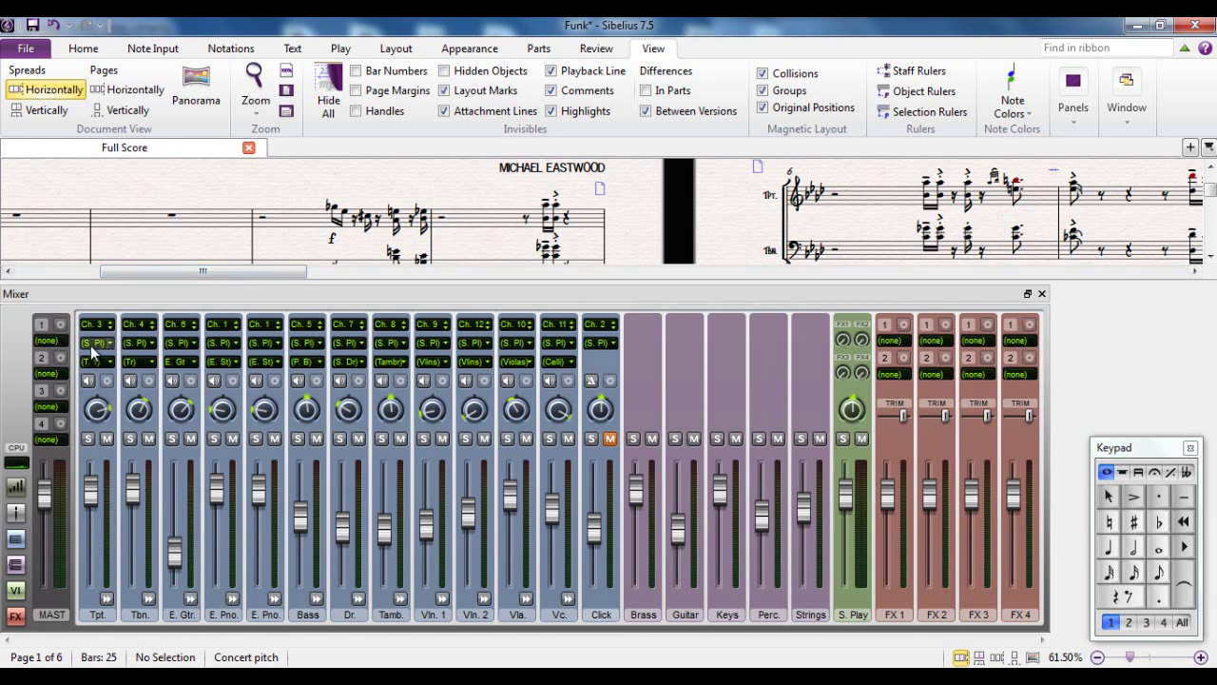
Set the Tpt. strip's playback device to Sibelius Player.
click(112, 344)
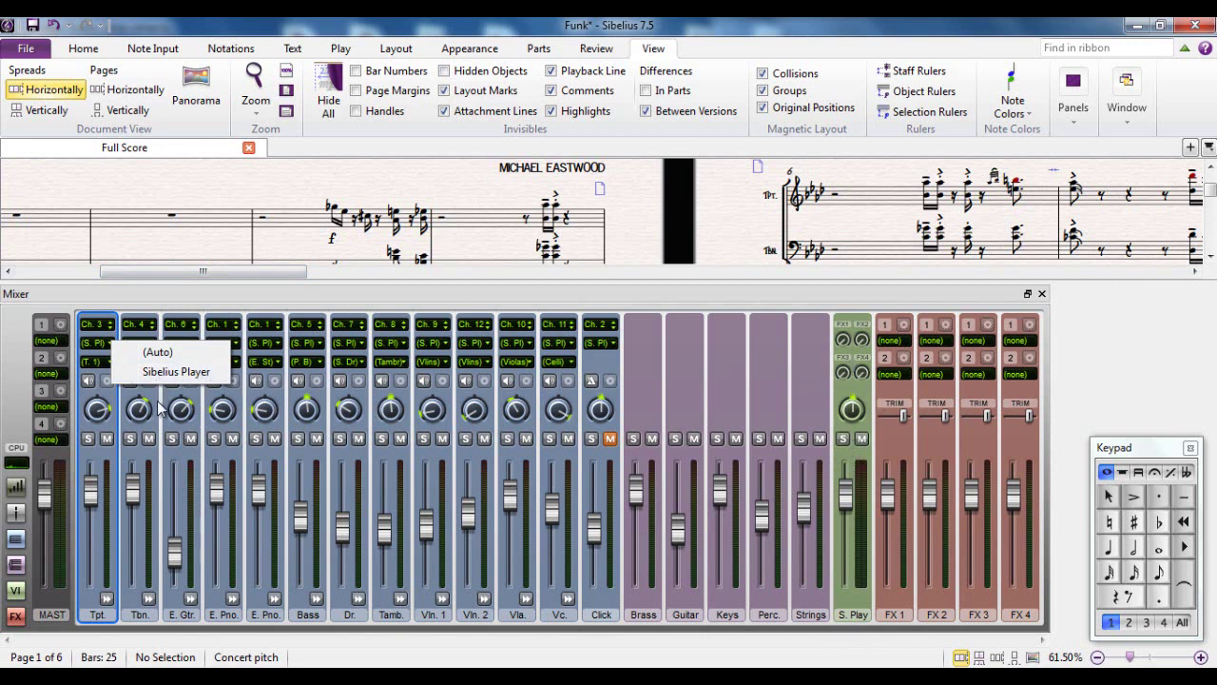
click(171, 371)
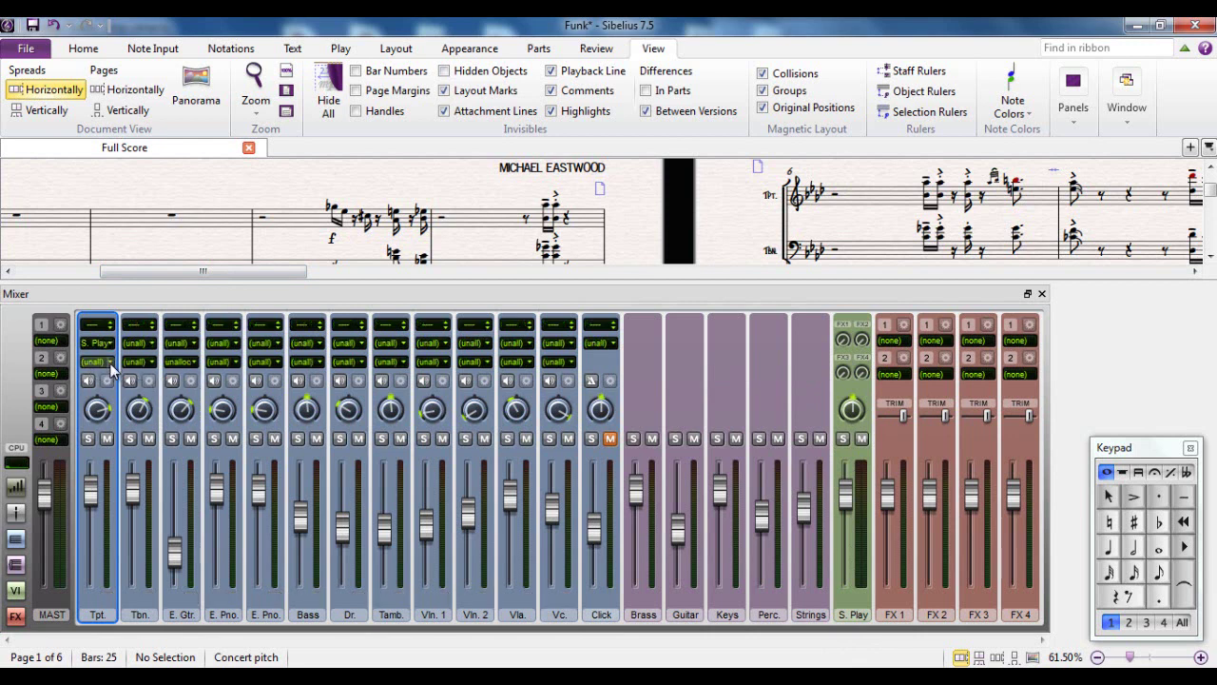
Give the trumpet the Sibelius 7 Sounds Brass Group > Bigger Brass section sound and audition it.
click(110, 362)
mouse_move(143, 397)
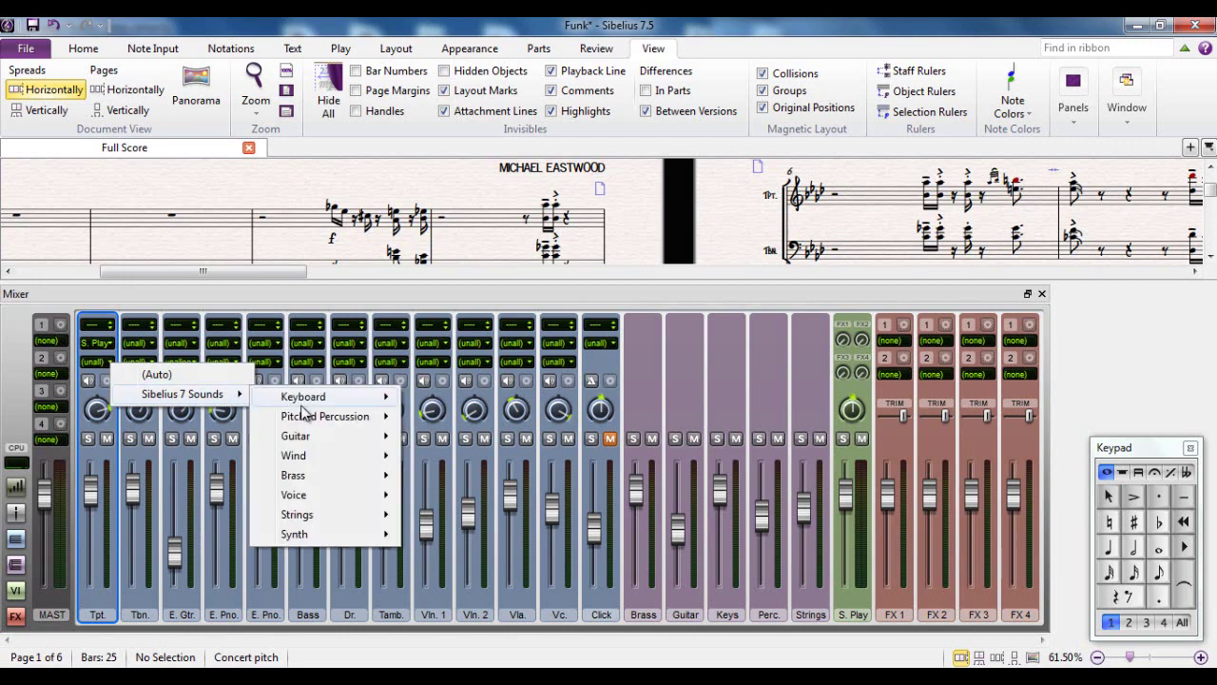
mouse_move(305, 482)
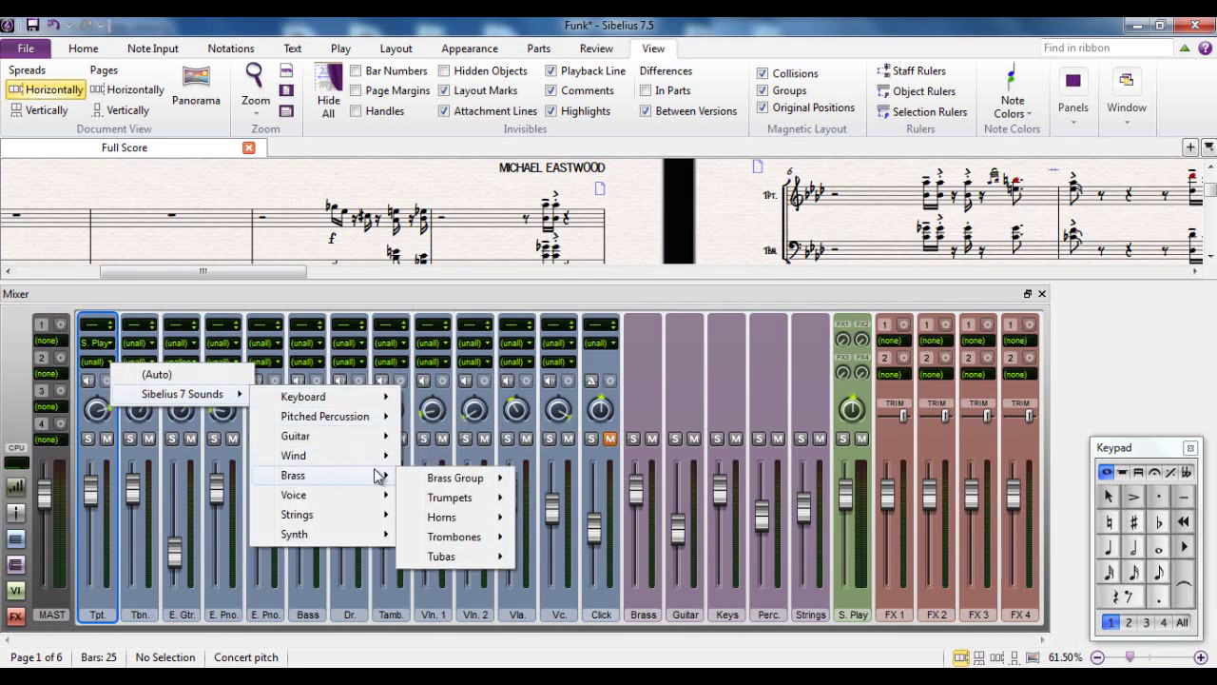
mouse_move(445, 502)
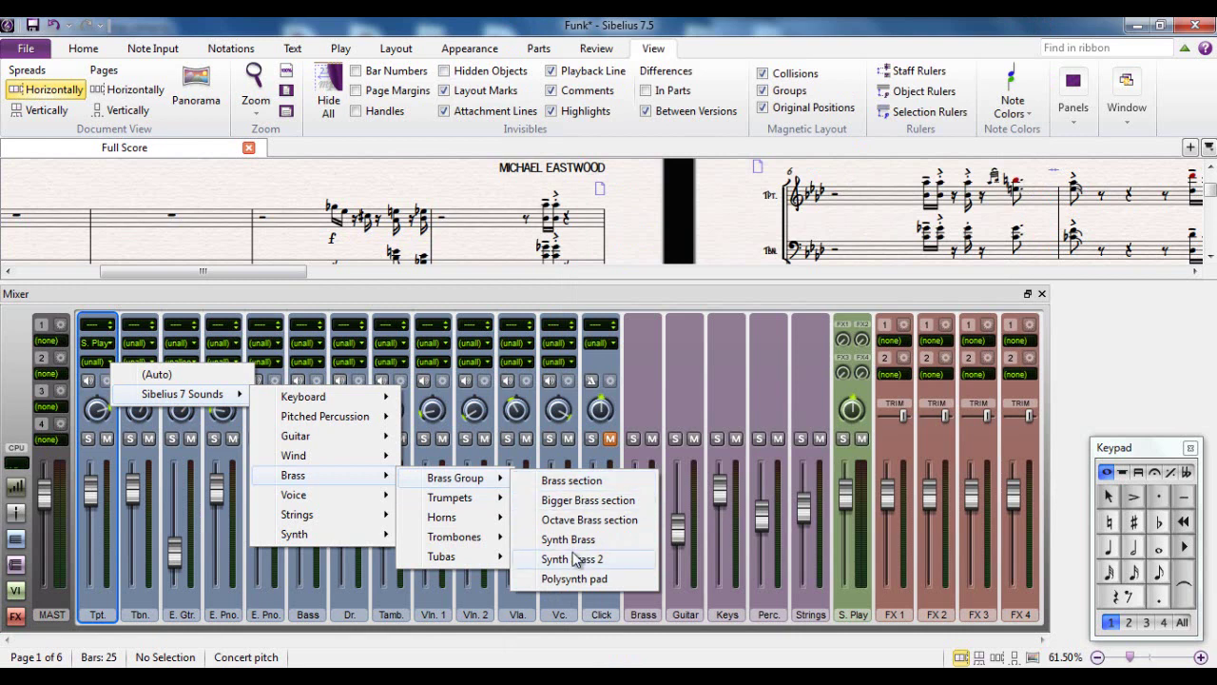
click(603, 501)
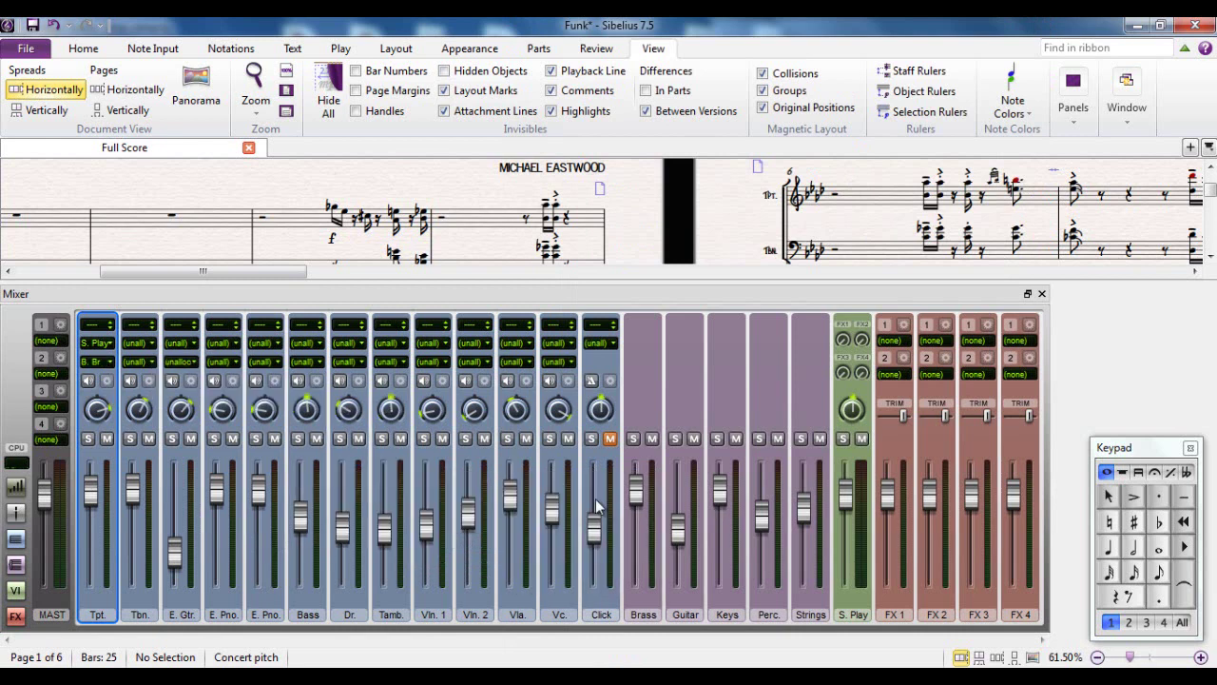
click(88, 380)
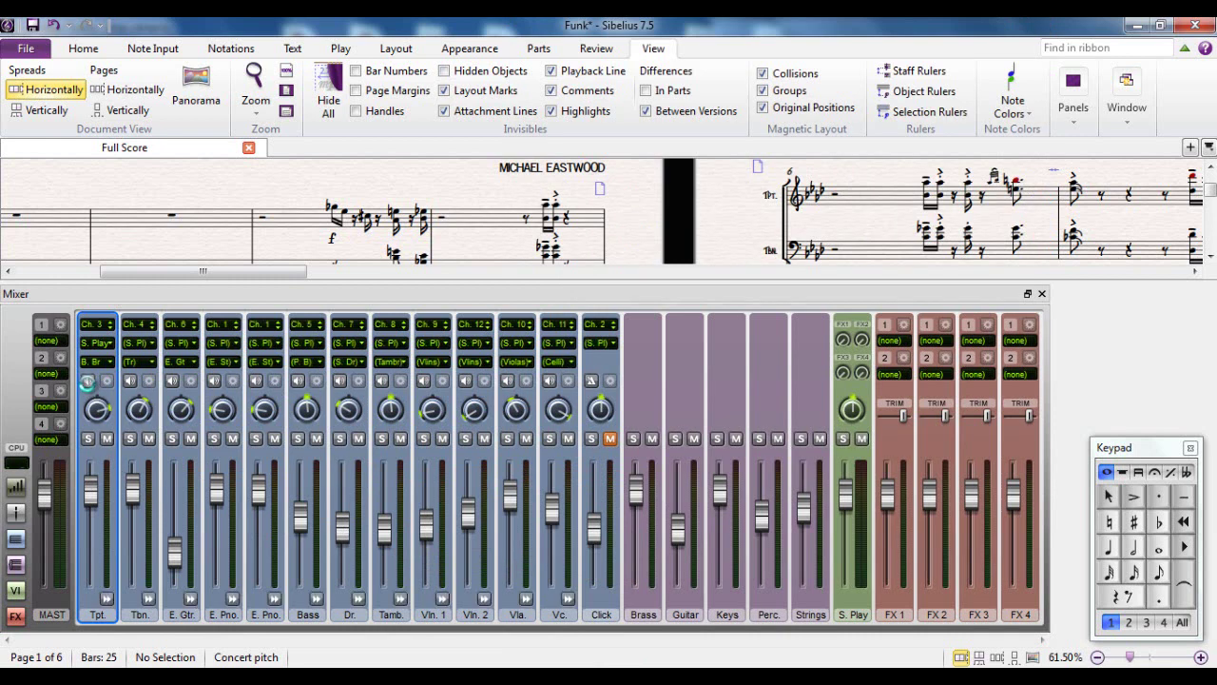
Try the Synth Brass 2 sound on the trumpet instead.
click(97, 361)
mouse_move(181, 391)
mouse_move(304, 452)
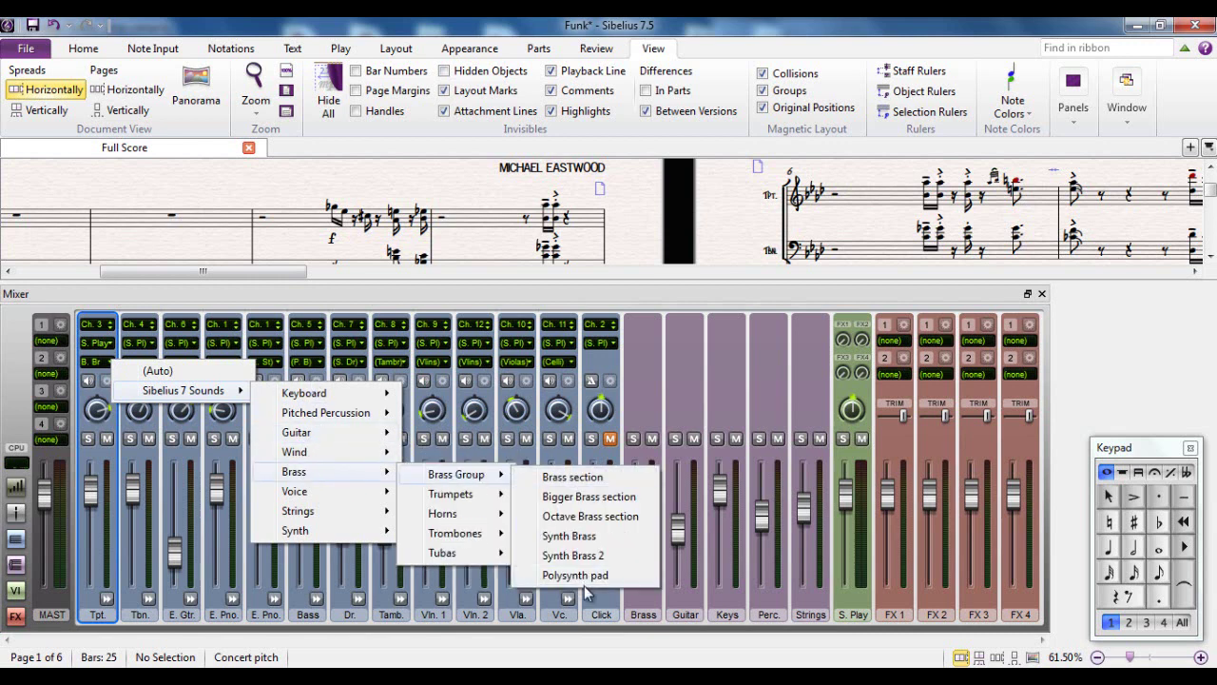
click(576, 557)
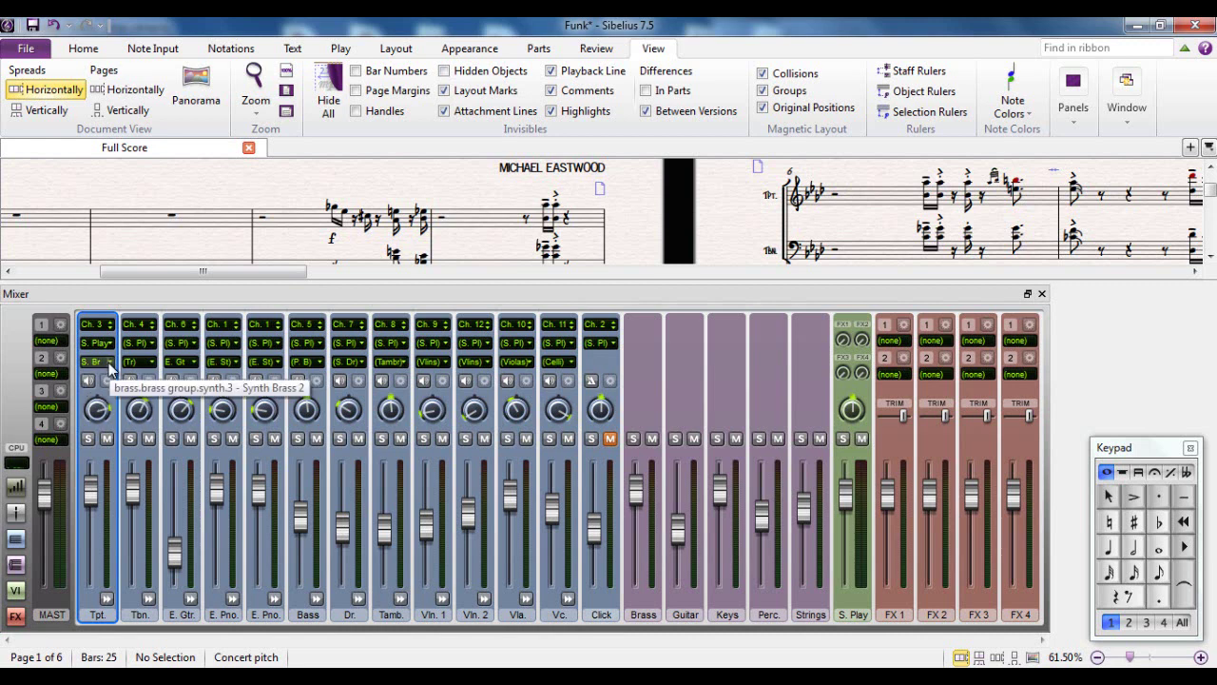
Switch the trumpet back to the Bigger Brass section sound.
click(109, 364)
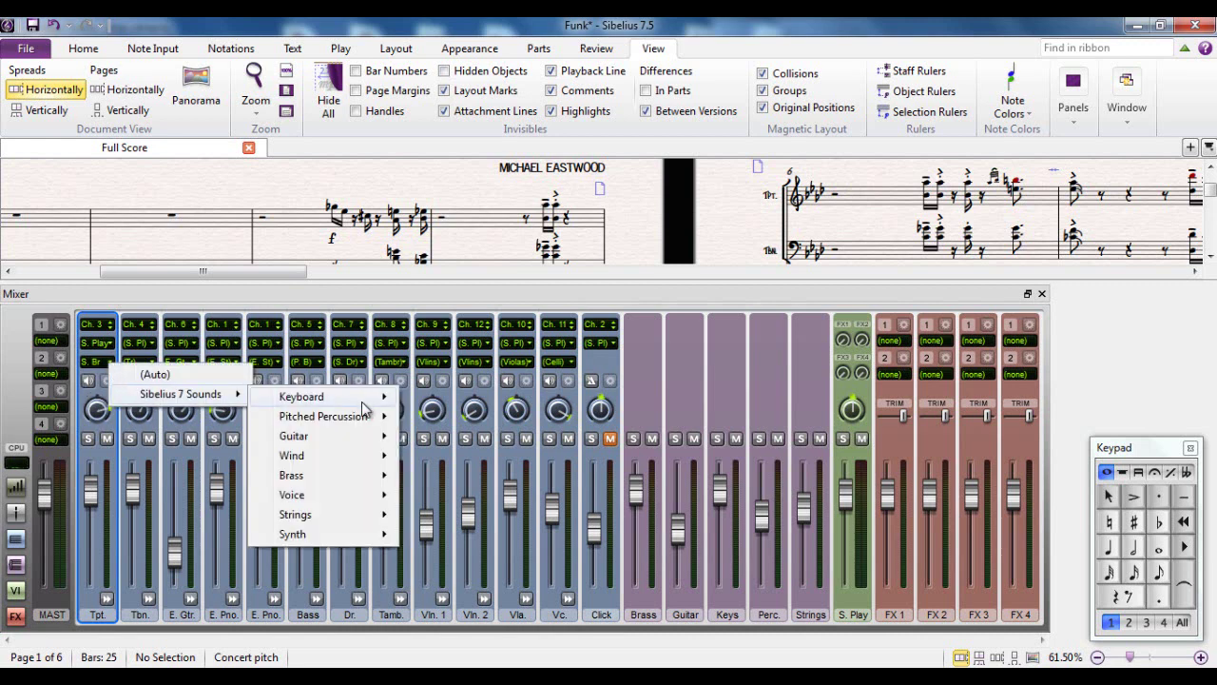
mouse_move(328, 477)
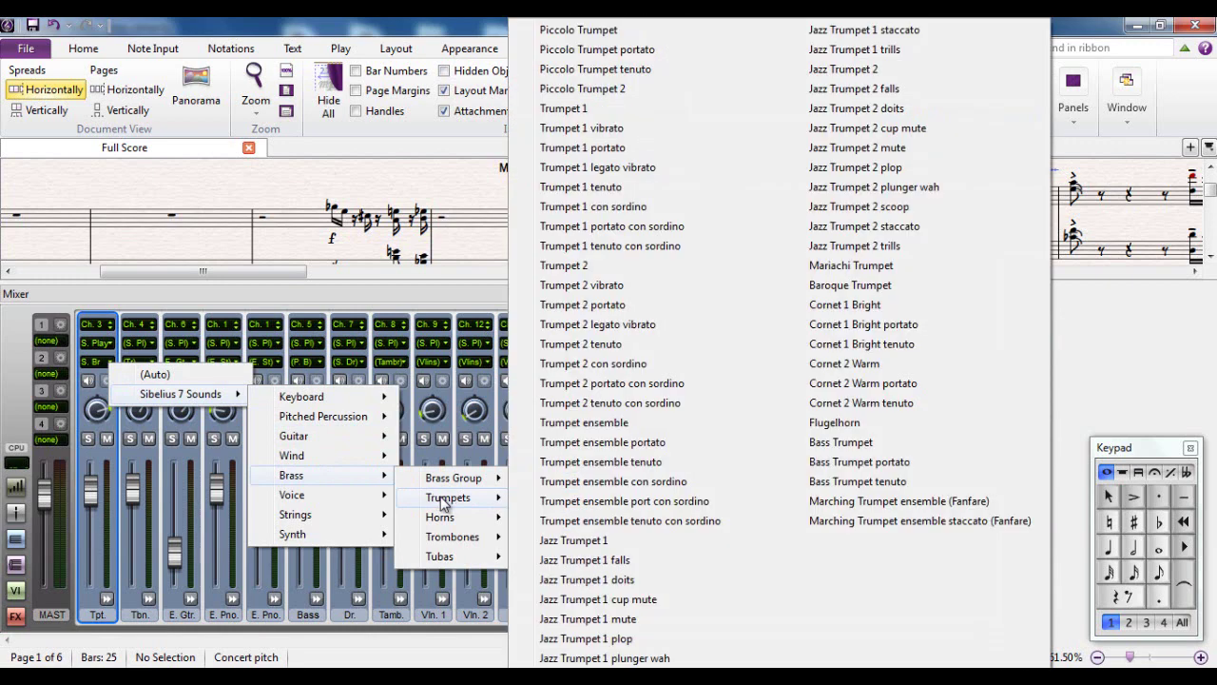
mouse_move(456, 478)
click(587, 501)
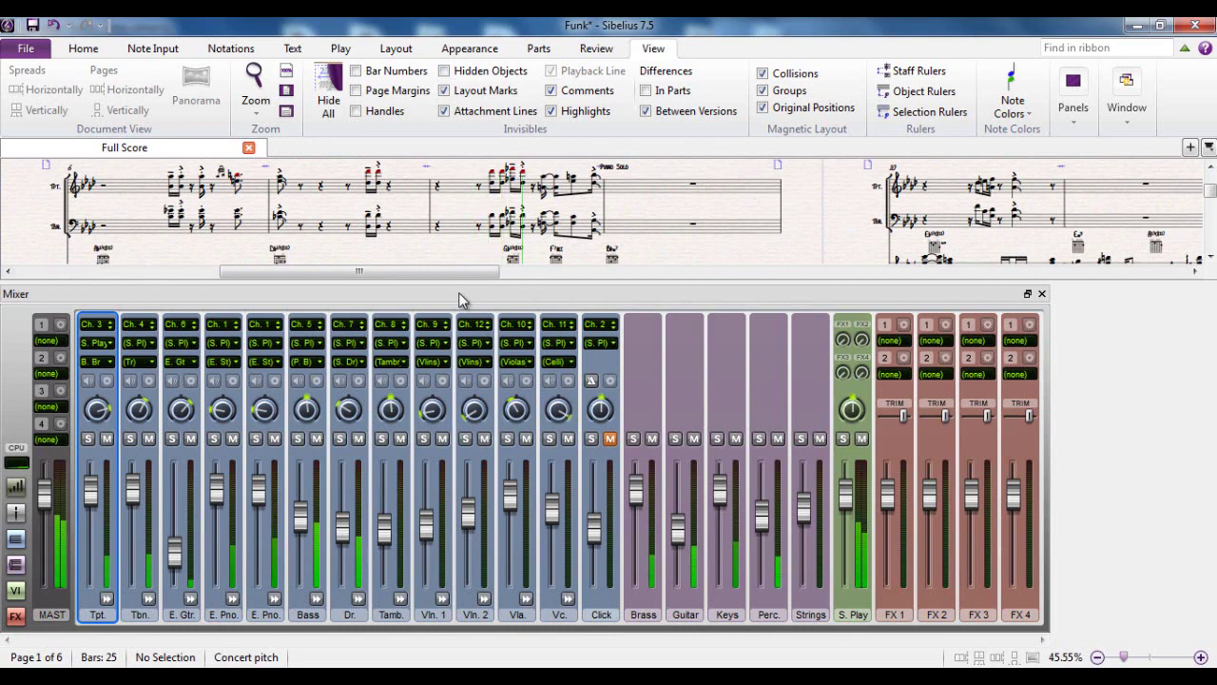
key(space)
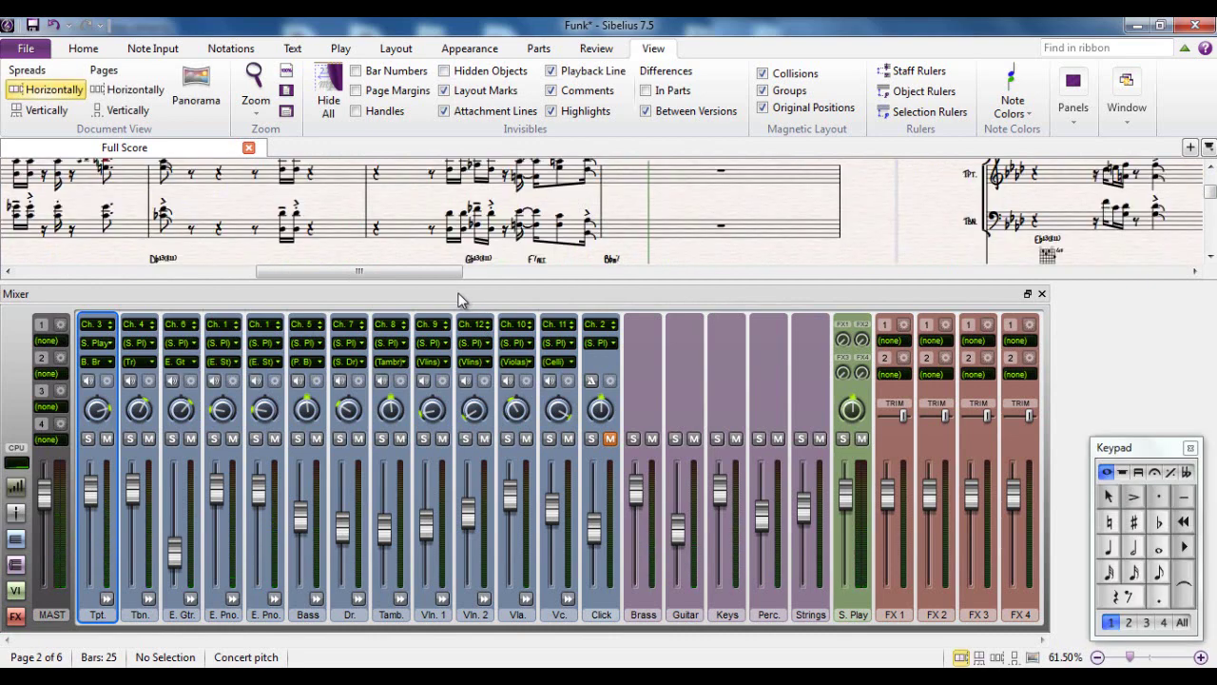
drag(388, 278, 114, 298)
drag(505, 220, 386, 231)
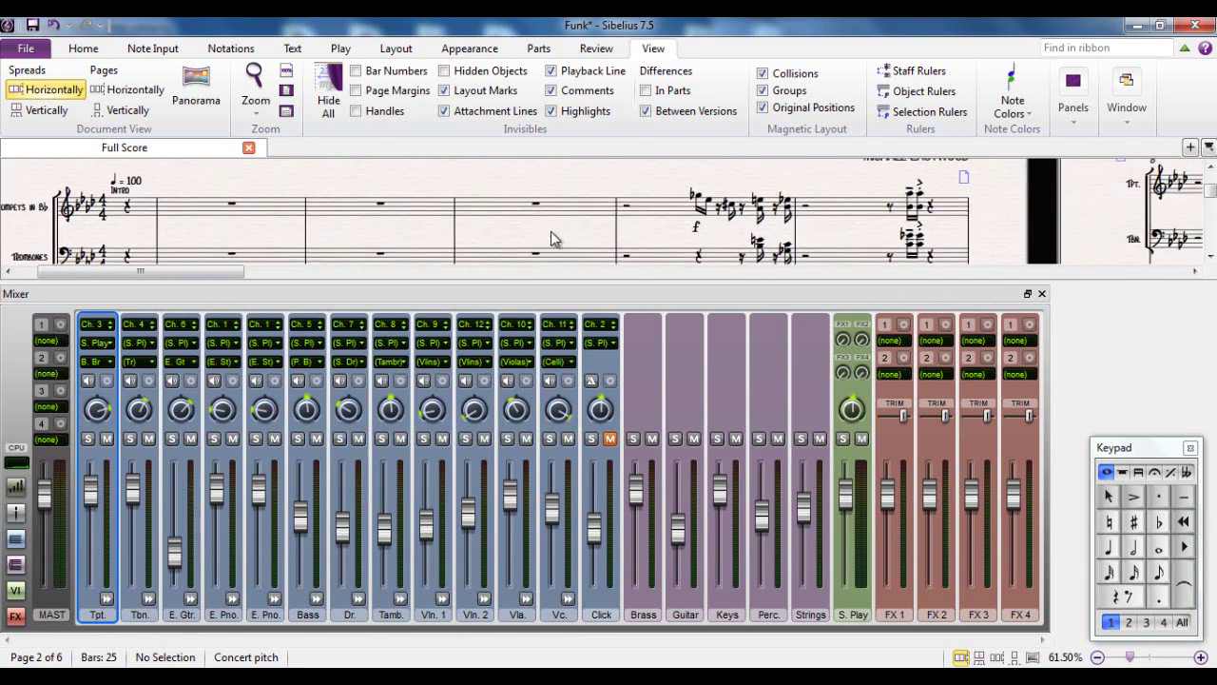
drag(548, 227, 378, 213)
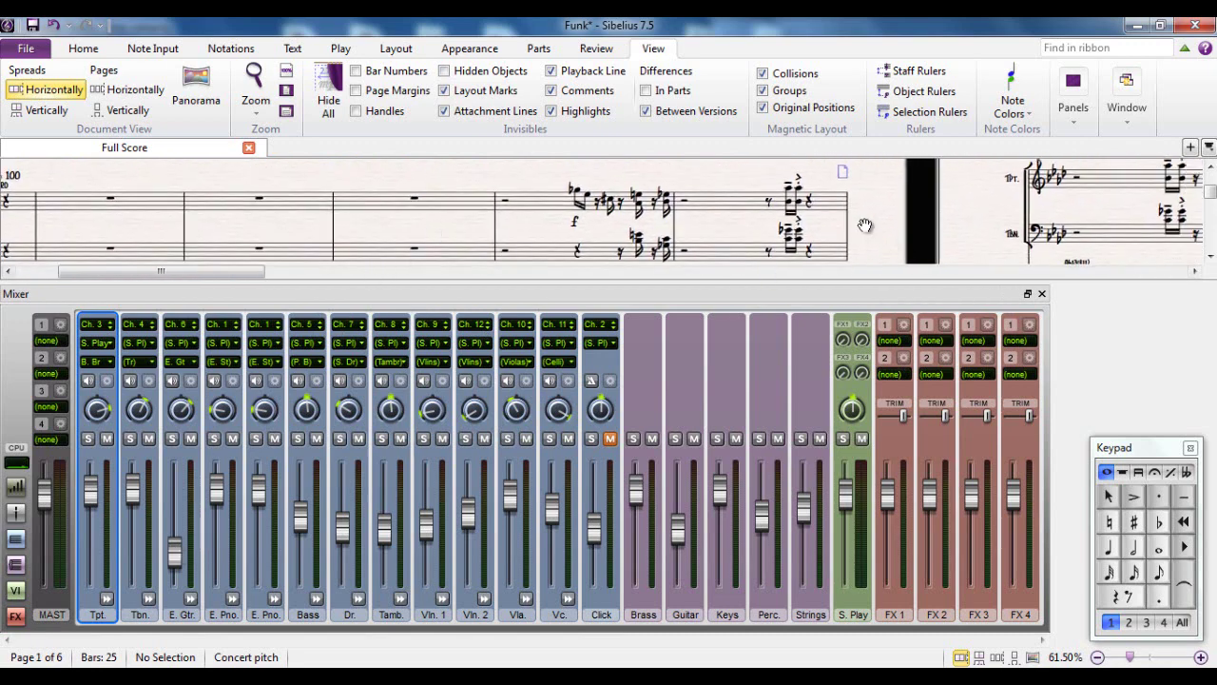
scroll(865, 216, down, 5)
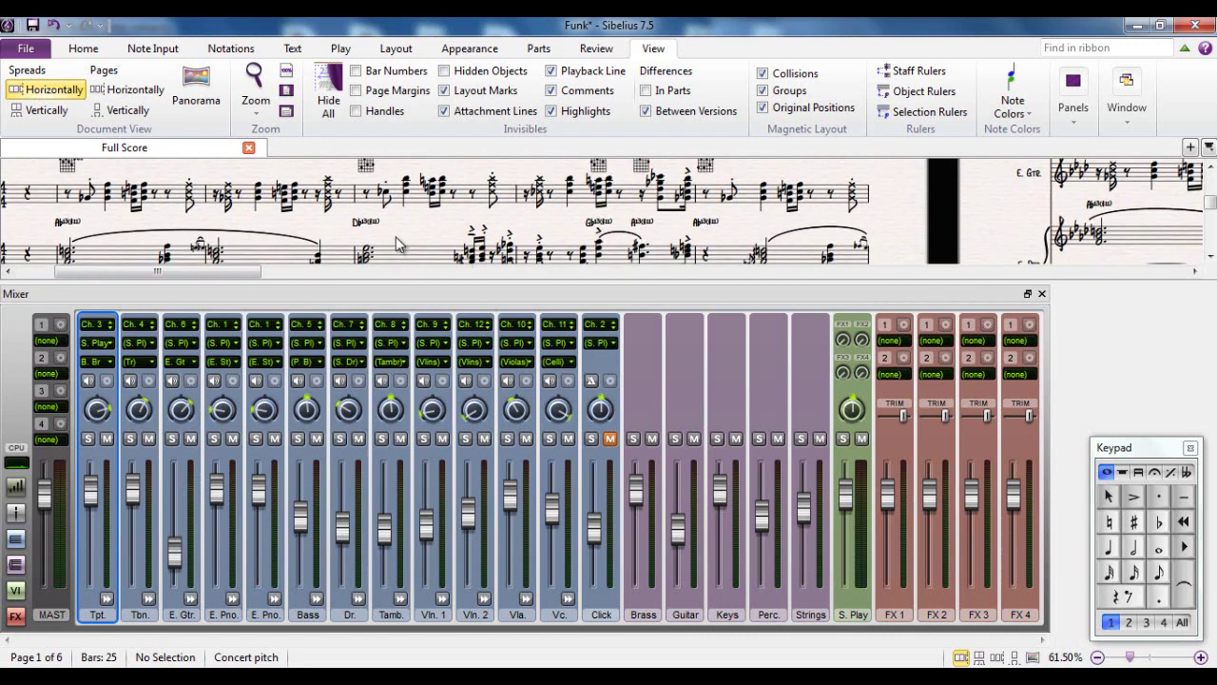
scroll(396, 236, left, 5)
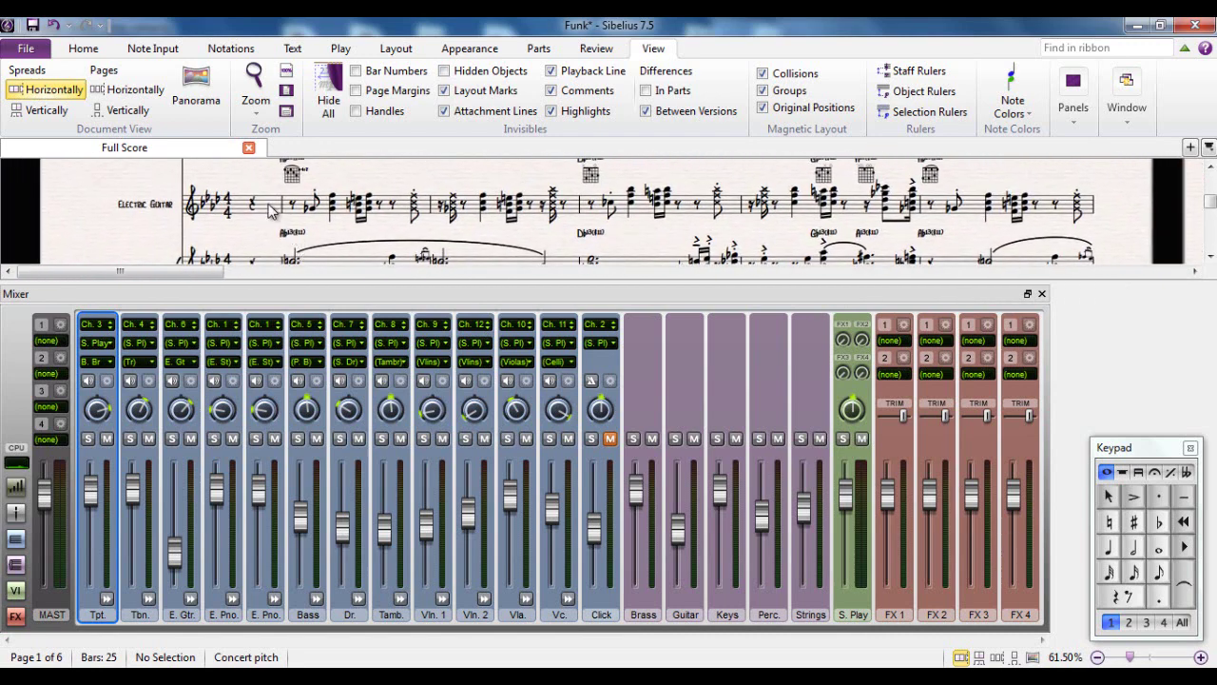
Select the whole Electric Guitar staff from bar 1 and play it back briefly.
triple_click(273, 211)
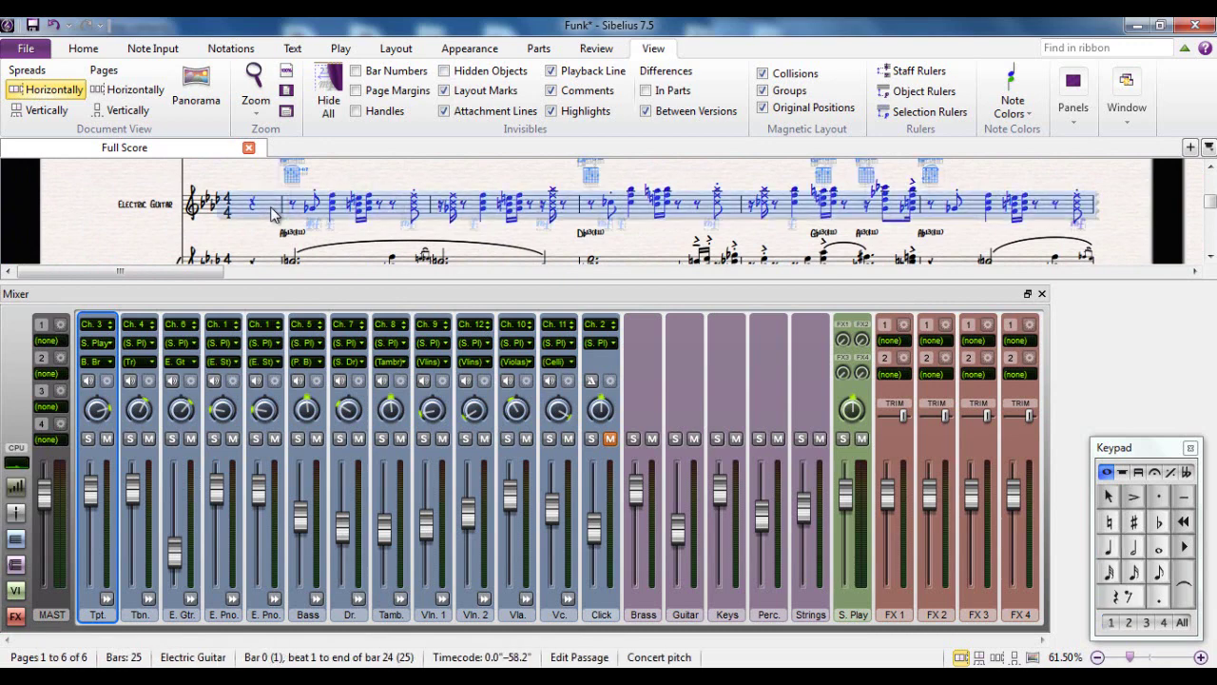
key(space)
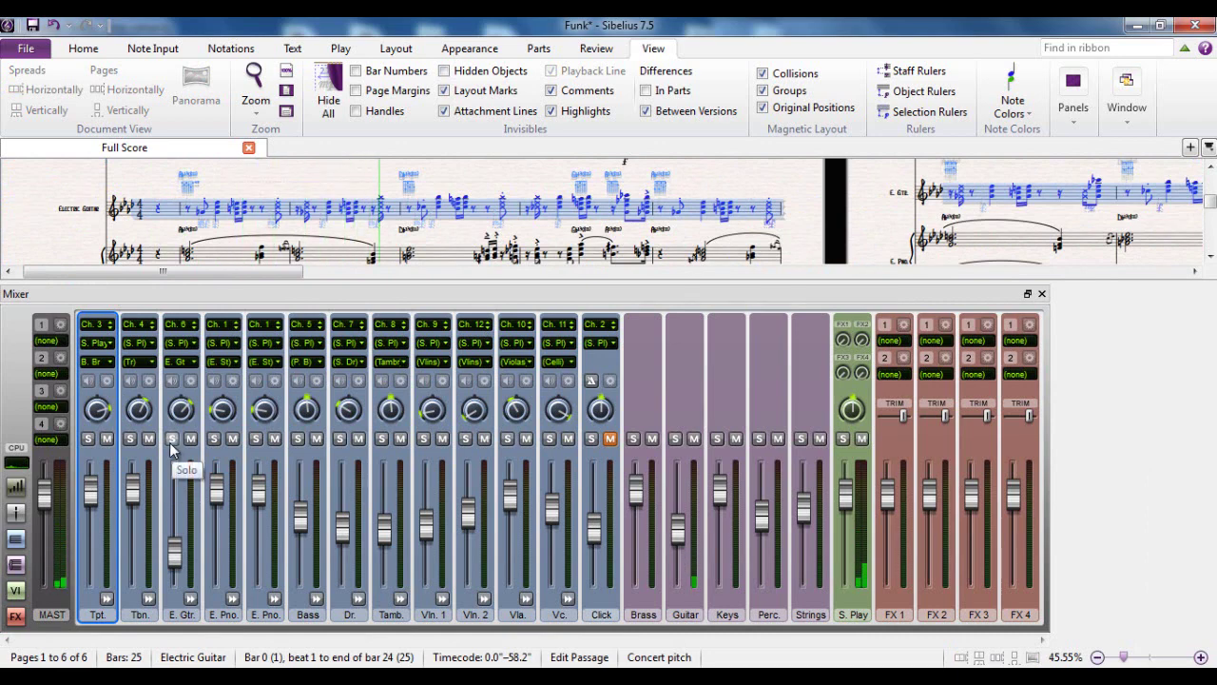
key(space)
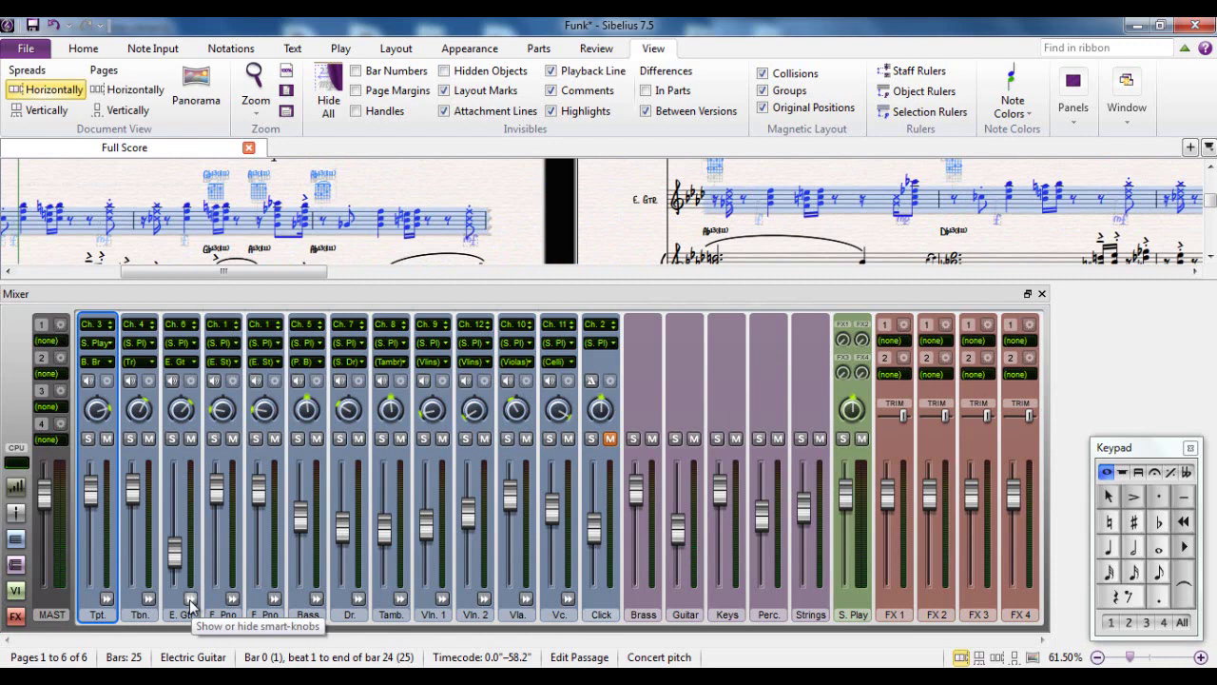
Reveal the E. Gtr. smart knobs and, during playback, set Chorus Mix to about 59%.
click(190, 603)
click(190, 603)
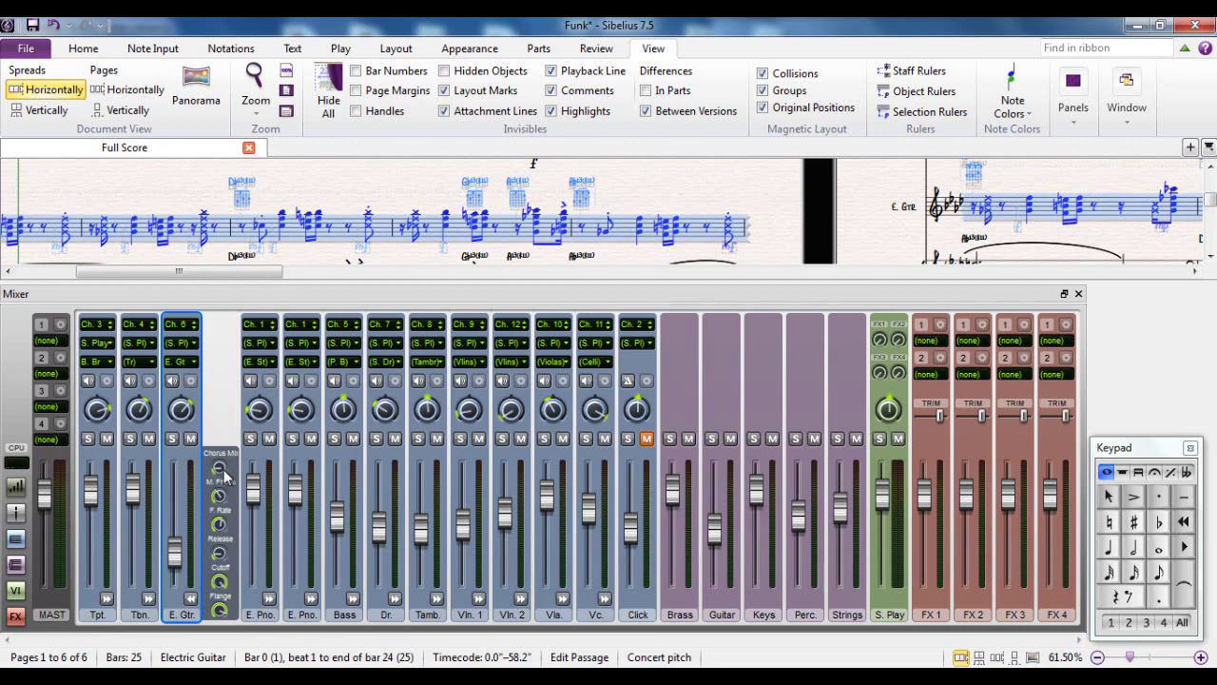
key(space)
drag(224, 475, 221, 472)
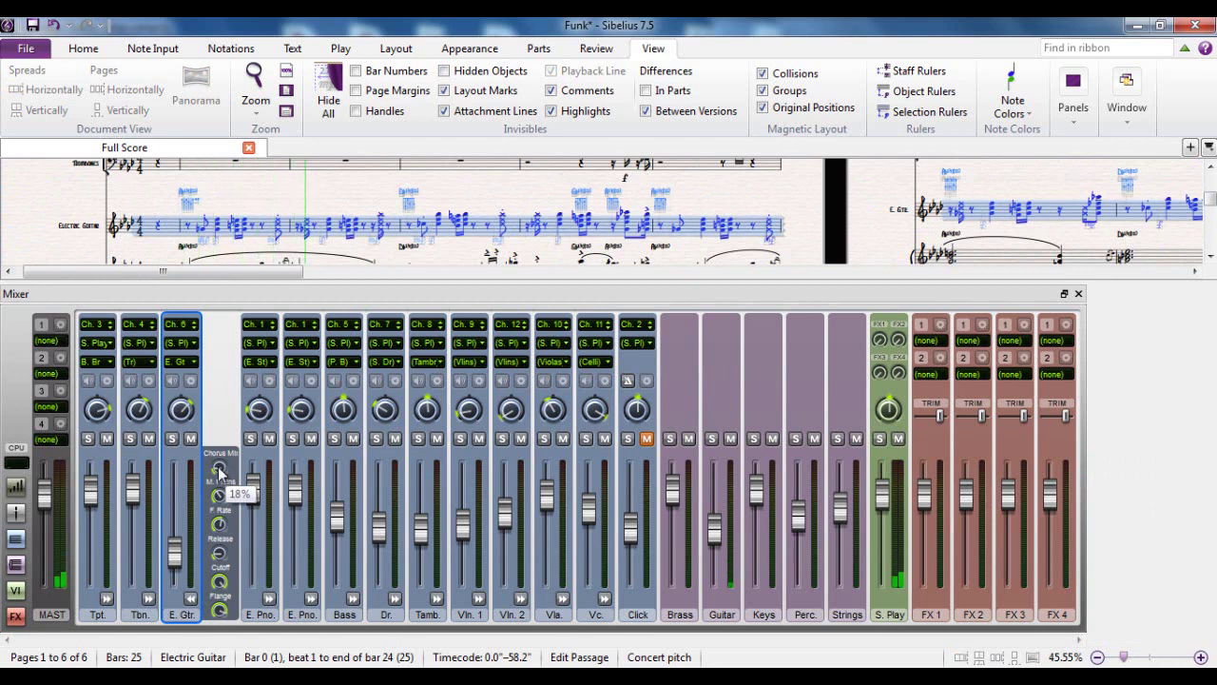
drag(220, 473, 228, 482)
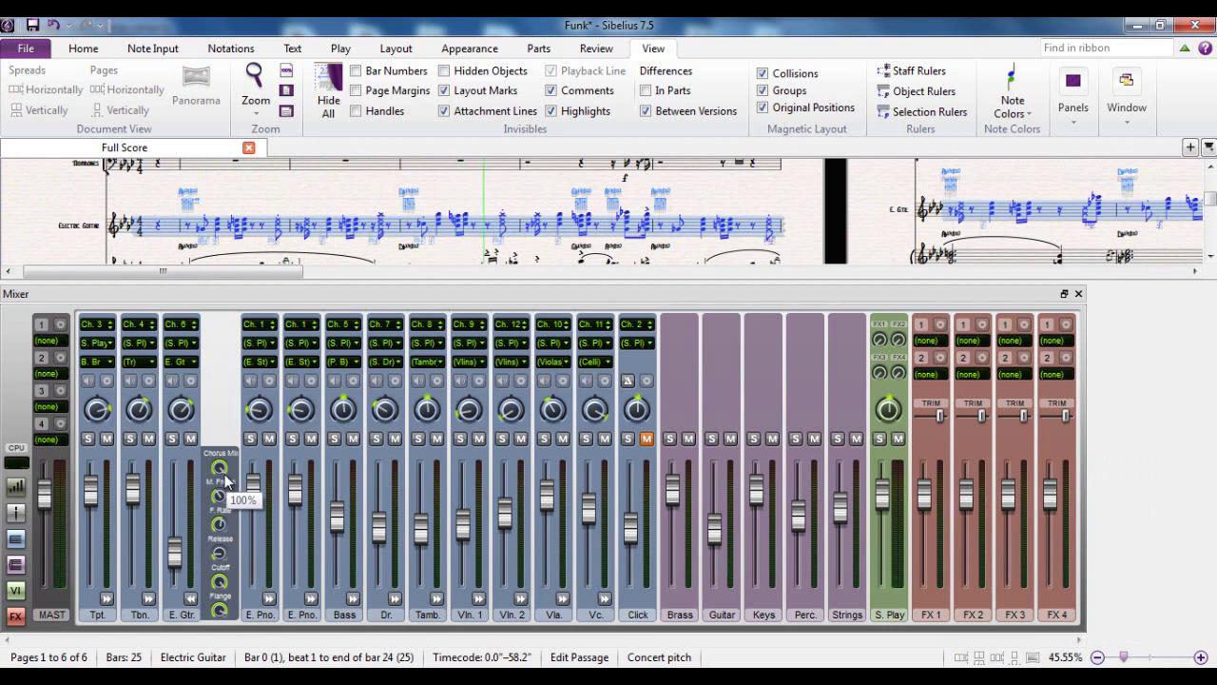
drag(225, 479, 224, 466)
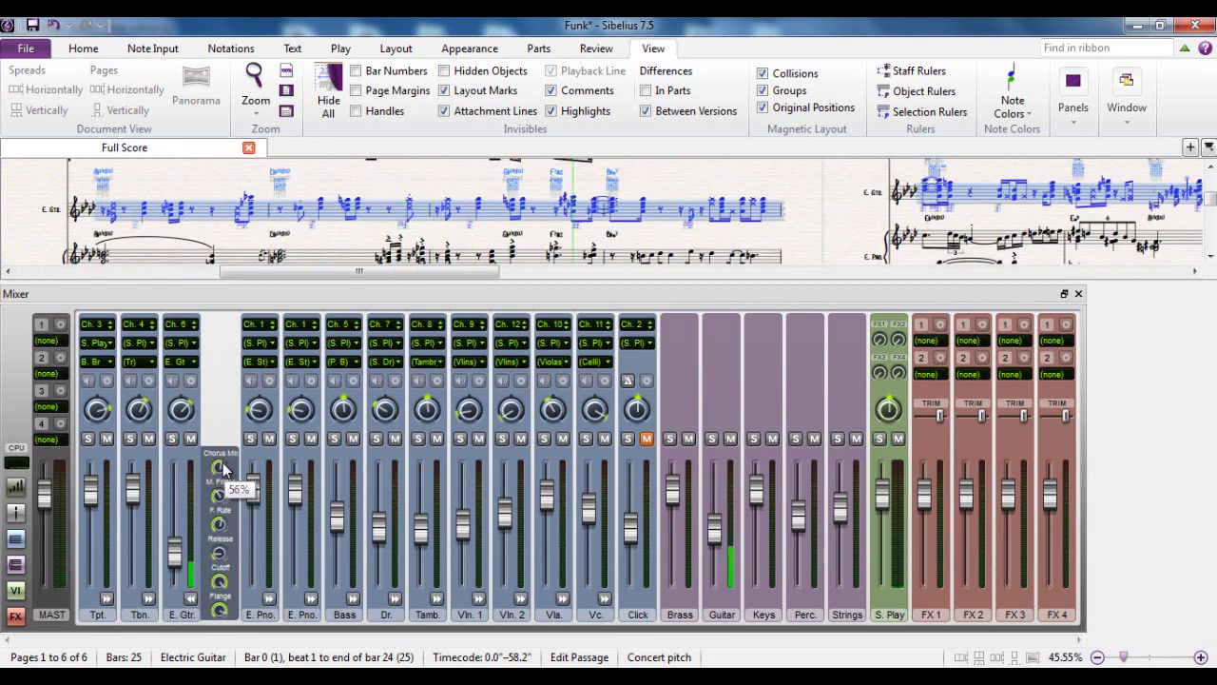
Adjust the guitar's F. Rate knob to about 75% while listening, then stop playback.
scroll(222, 467, down, 3)
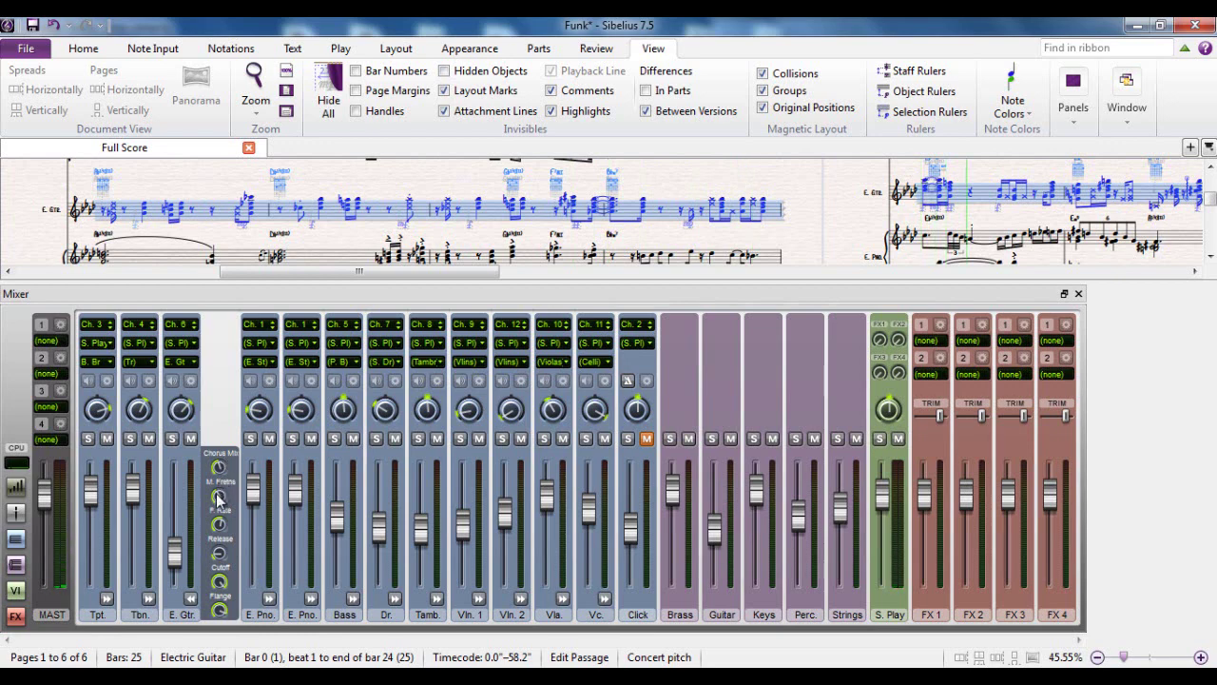
mouse_move(222, 526)
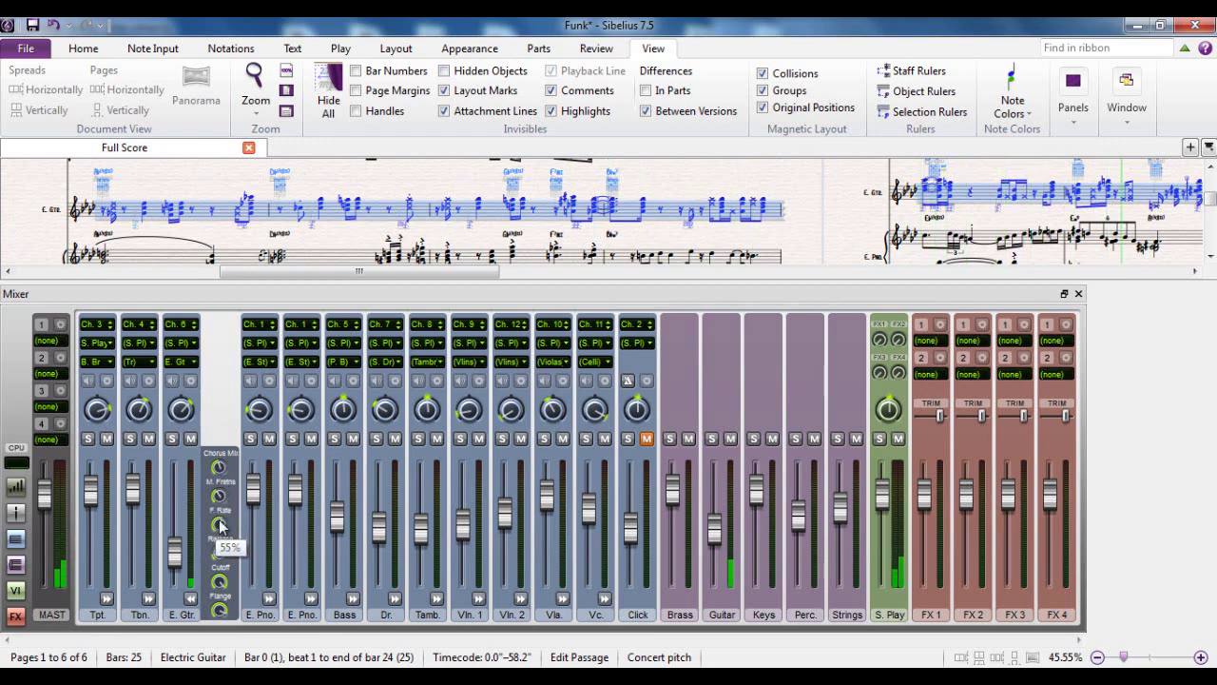
mouse_move(220, 611)
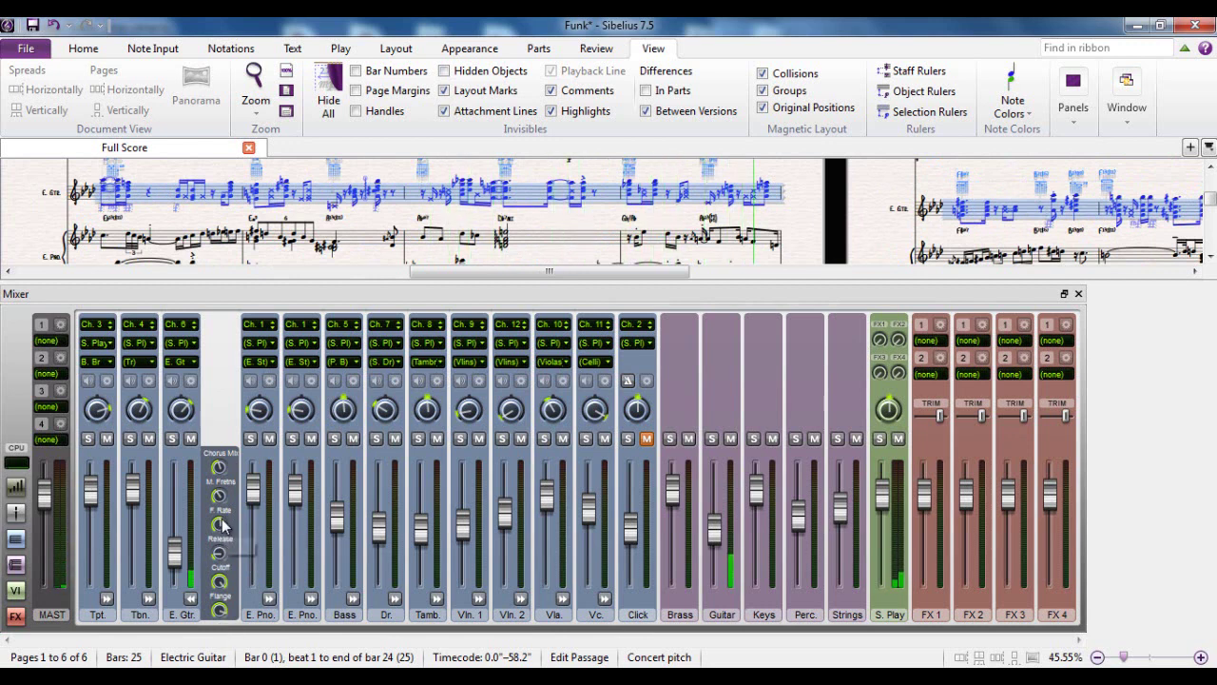
scroll(223, 523, up, 6)
scroll(222, 523, up, 1)
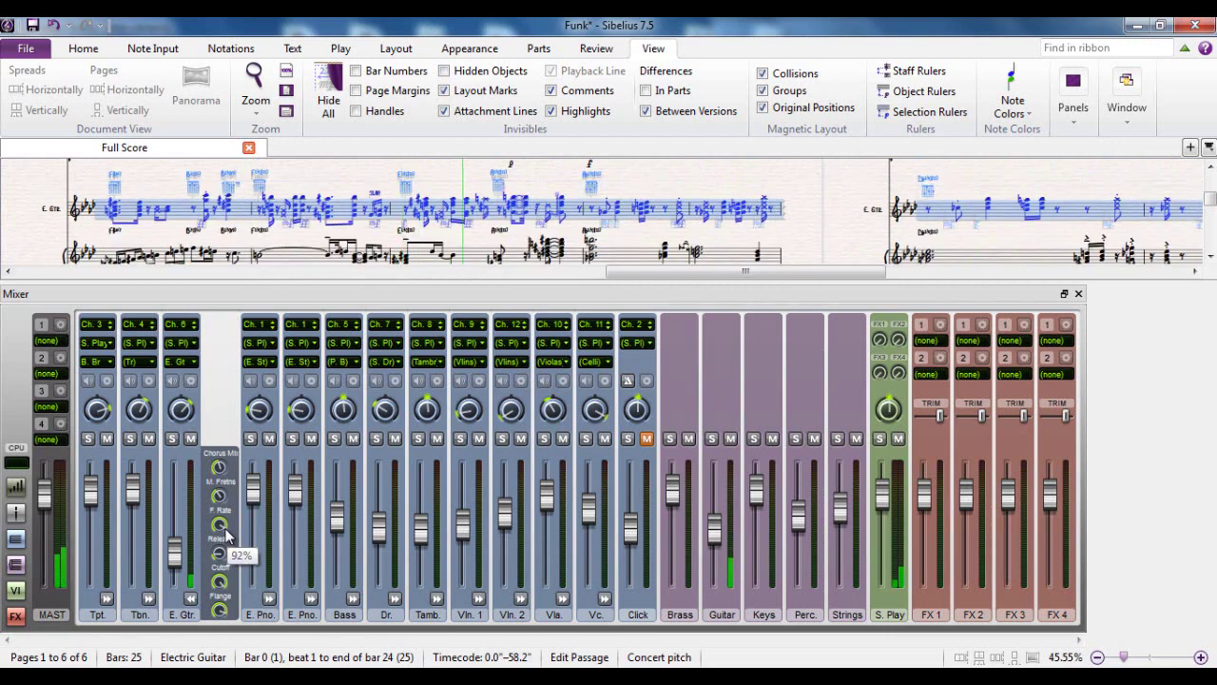
scroll(222, 523, down, 10)
scroll(219, 523, down, 9)
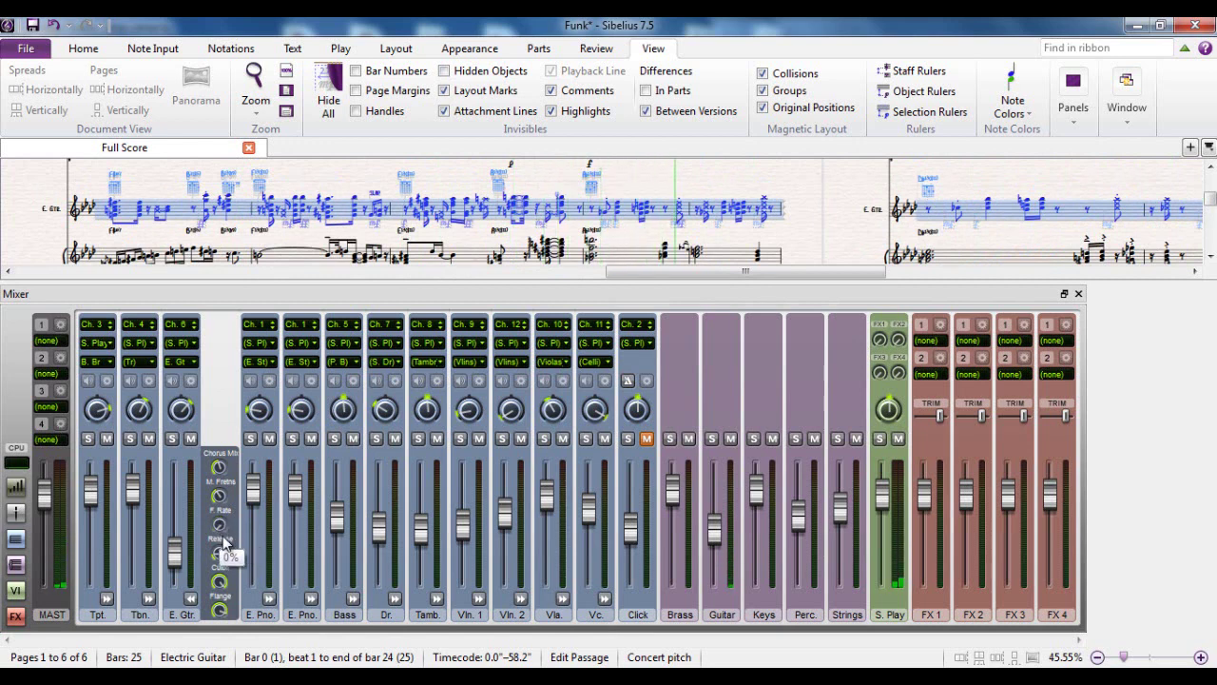
scroll(223, 525, up, 15)
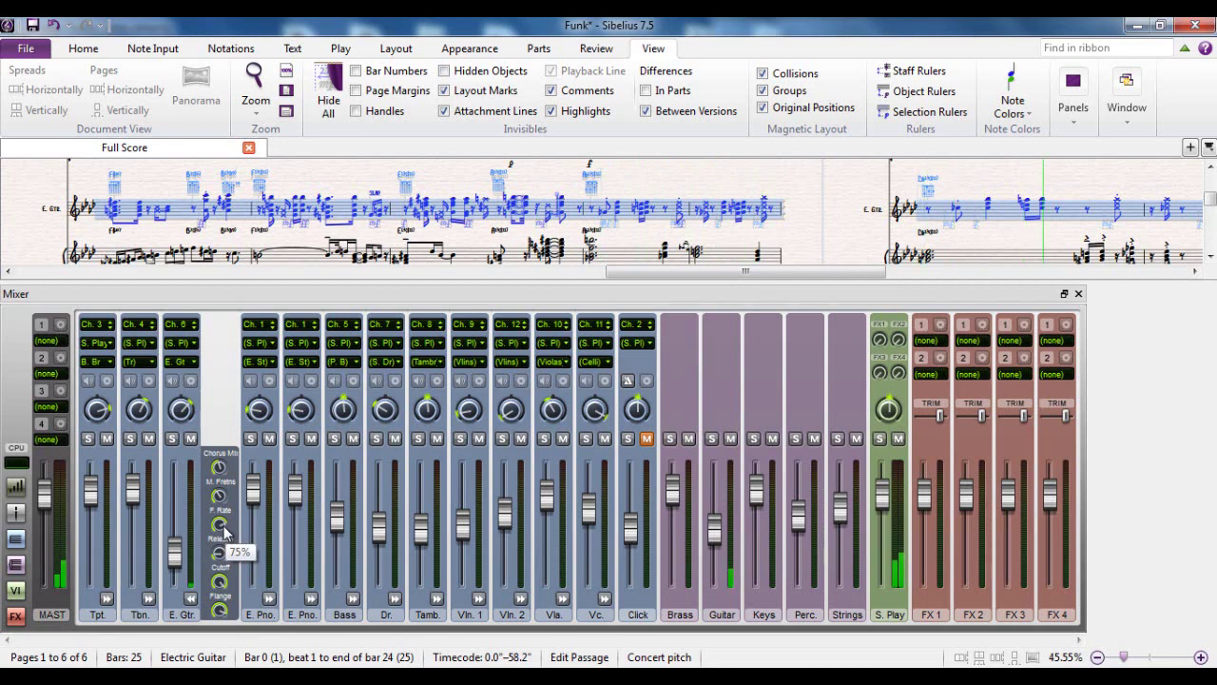
key(space)
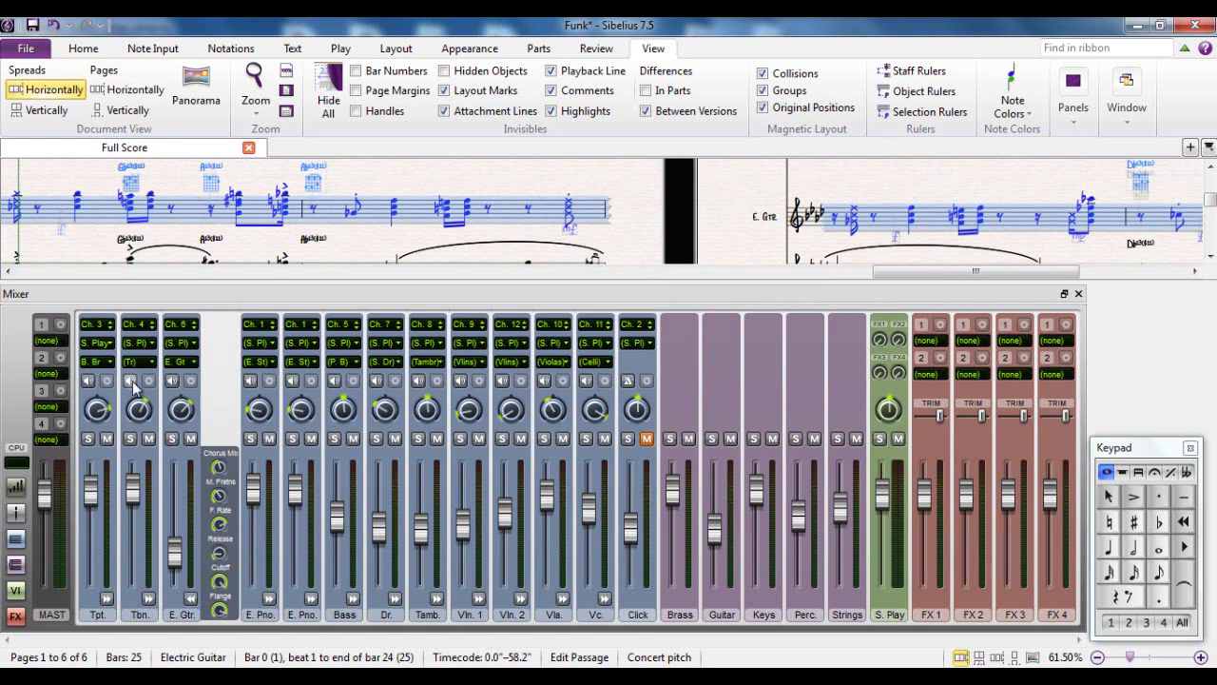
Show the smart knobs for the Tpt. strip and the first E. Pno. strip.
click(106, 599)
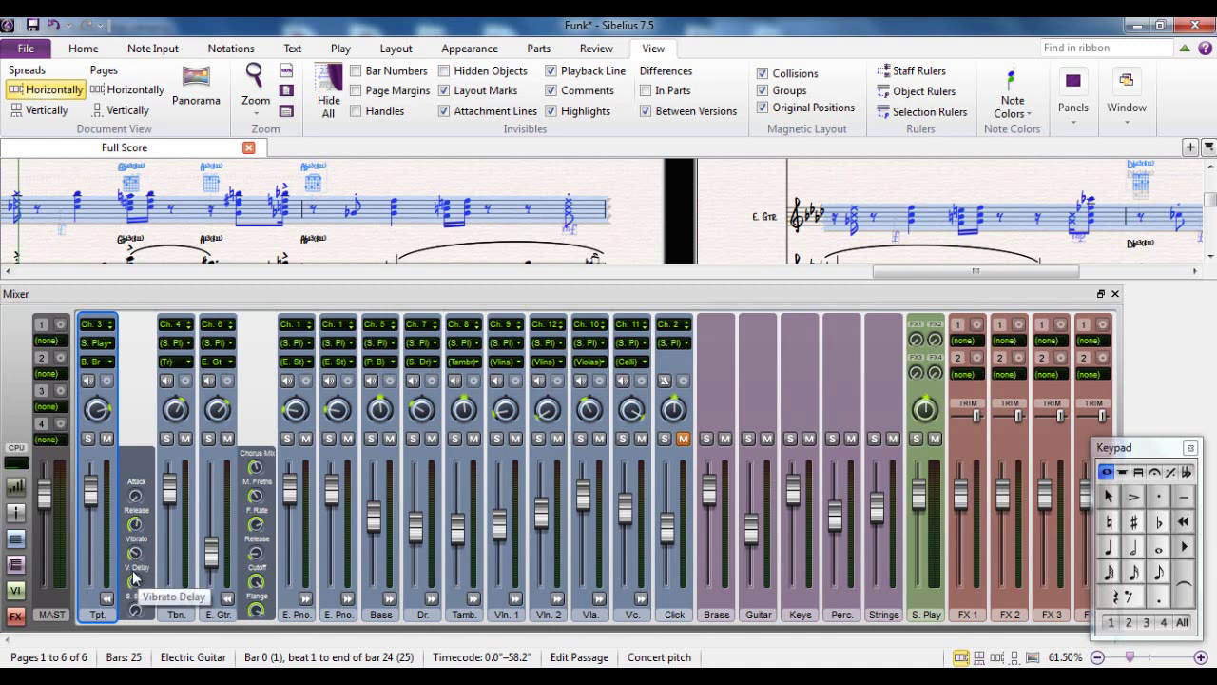
click(135, 495)
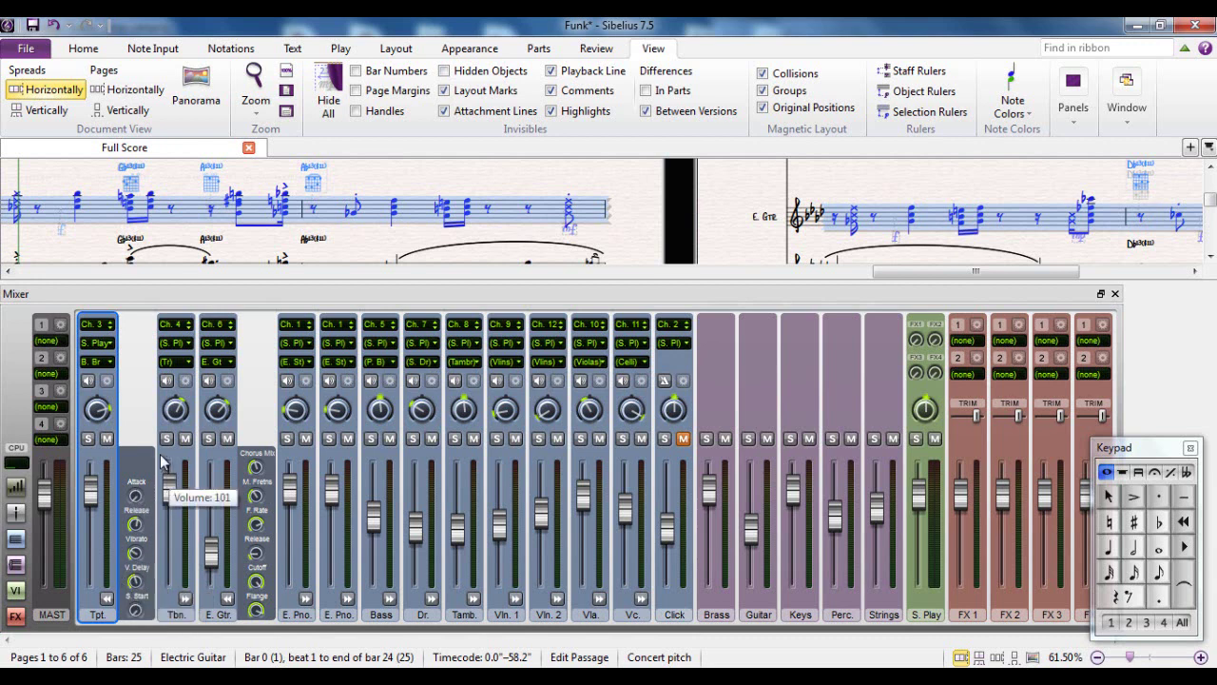
click(307, 600)
click(306, 600)
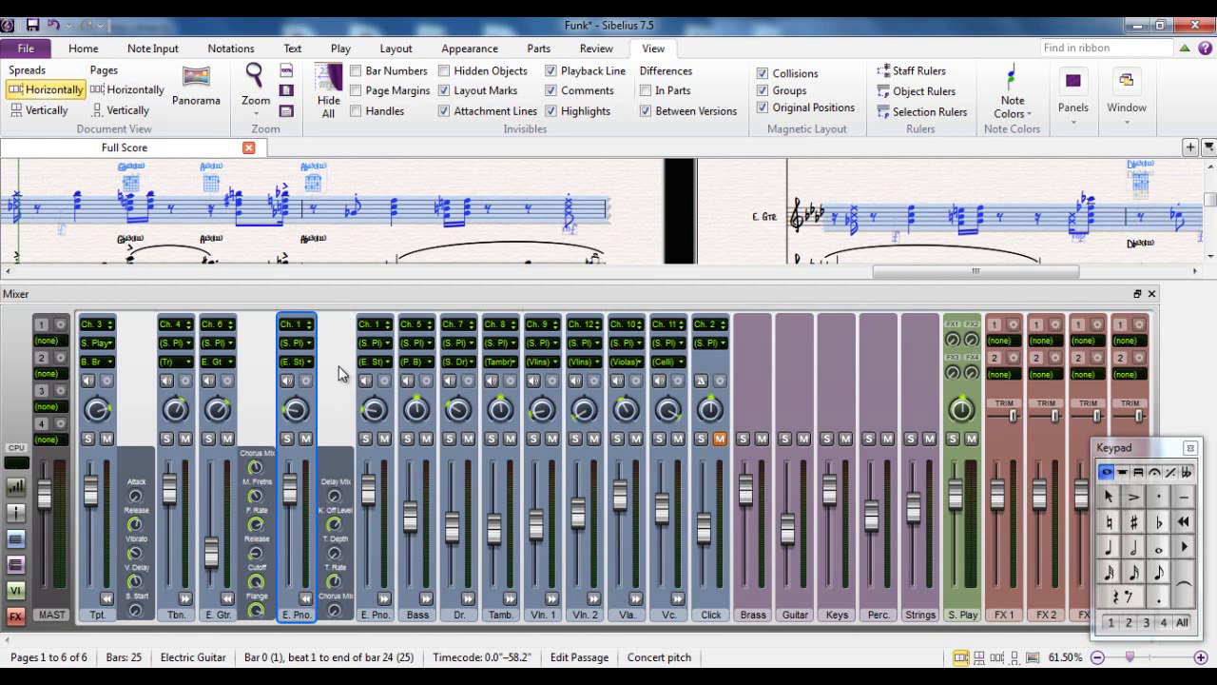
Show the reverb/chorus send row, clear the score selection, and solo both E. Pno. channels.
click(15, 497)
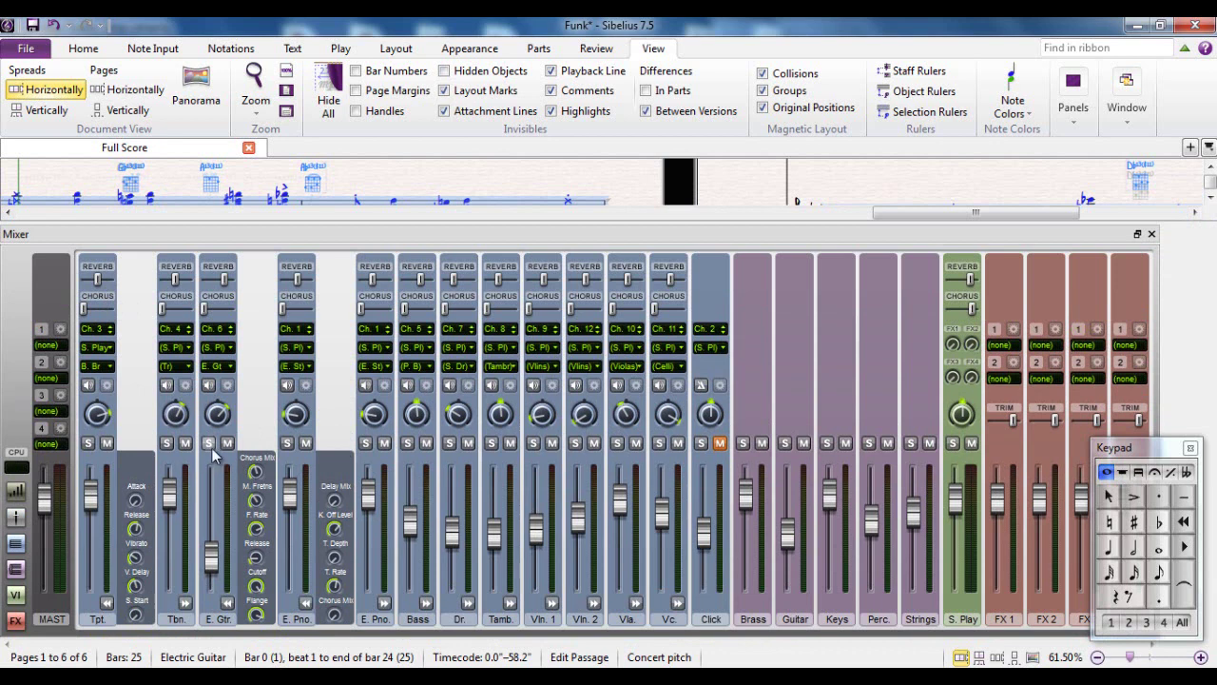
click(394, 175)
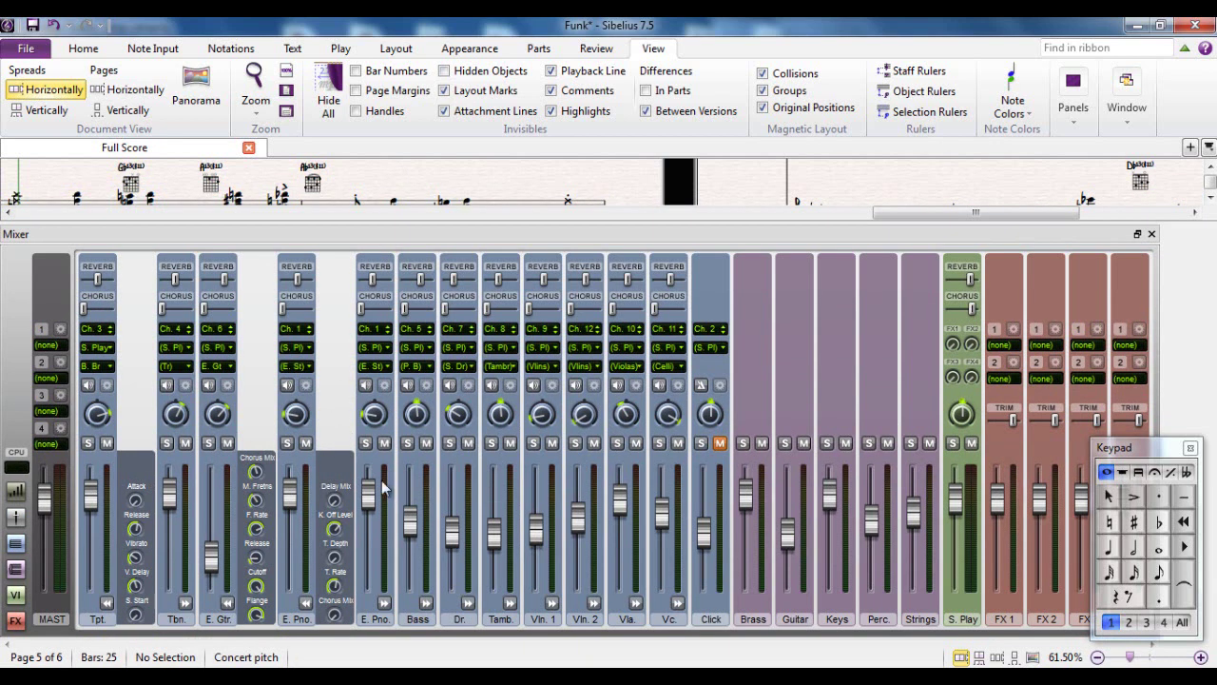
click(285, 444)
click(365, 443)
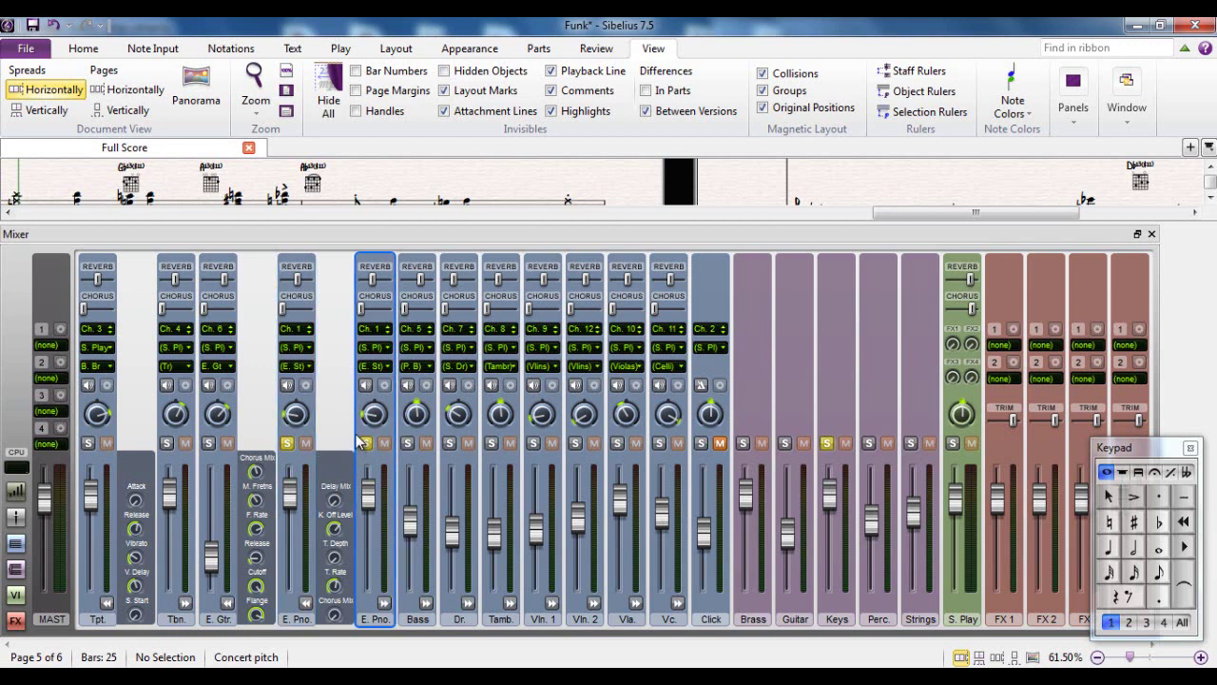
key(space)
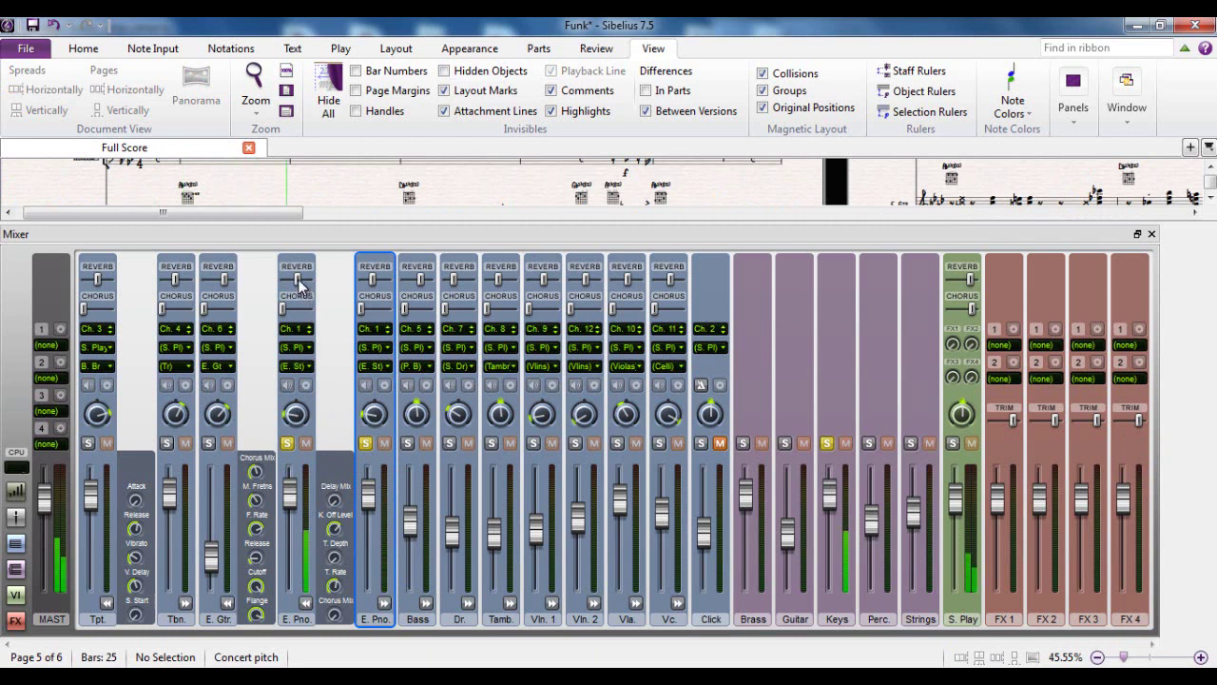
During playback, set the first E. Pno. reverb to 100% and its chorus send to 82%.
drag(299, 284, 318, 285)
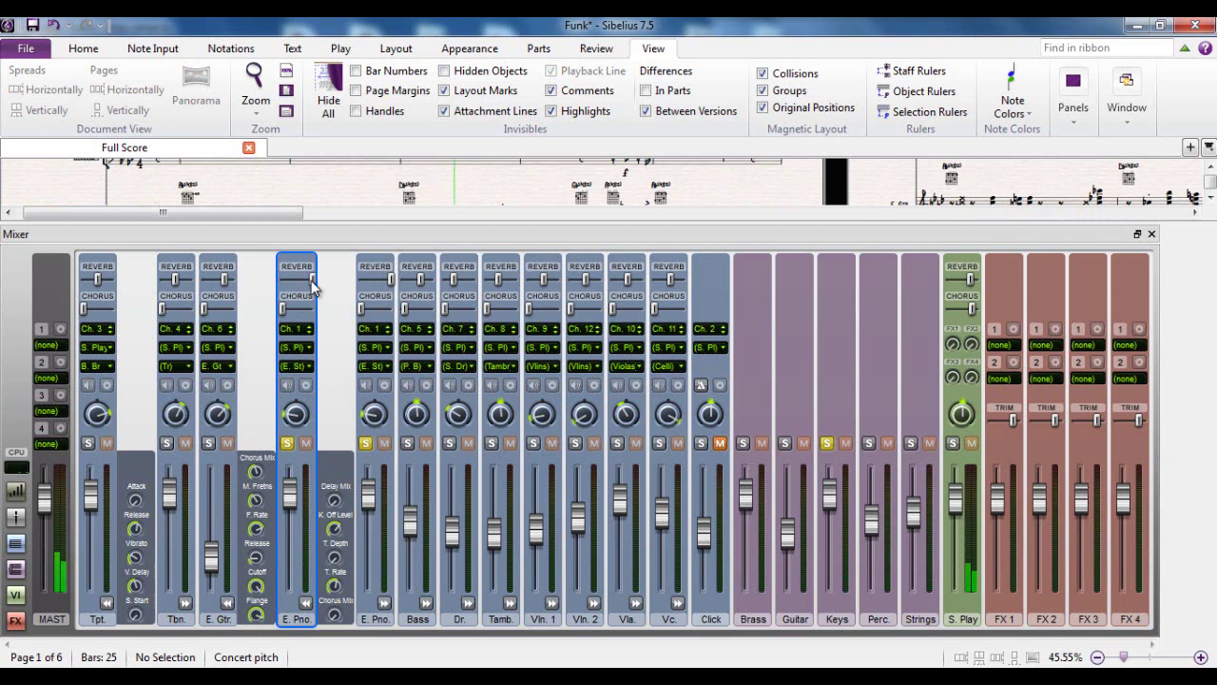
mouse_move(314, 284)
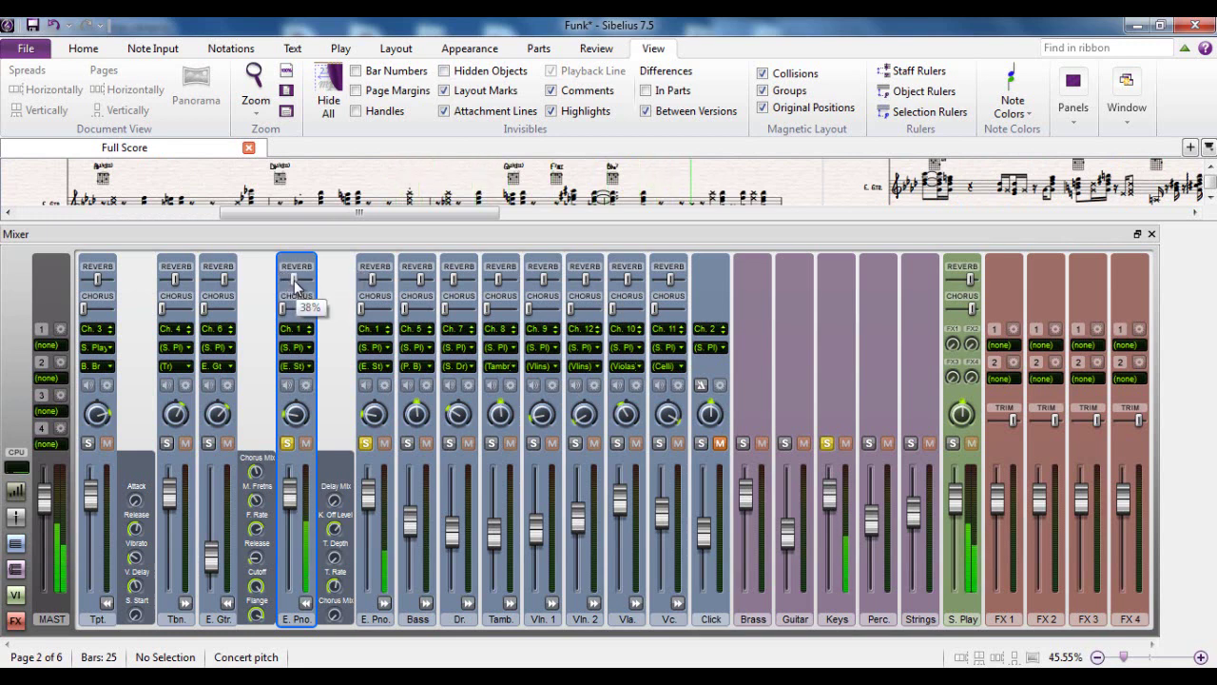
drag(283, 311, 314, 314)
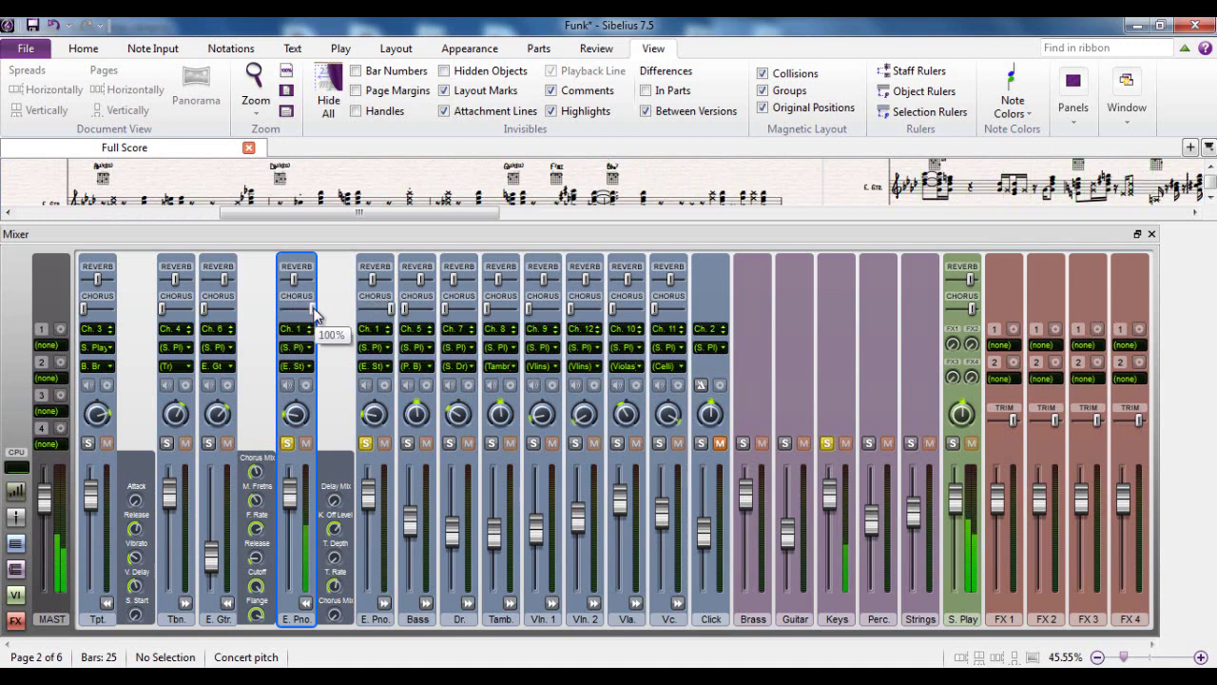
drag(313, 310, 288, 315)
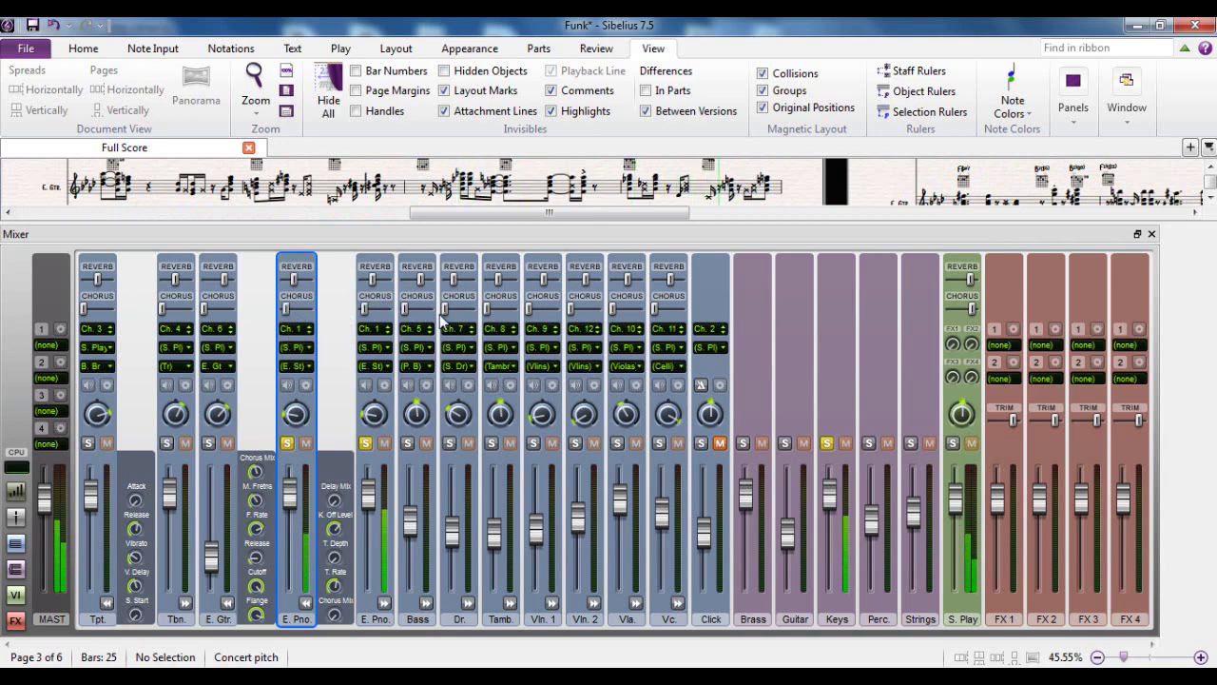
key(space)
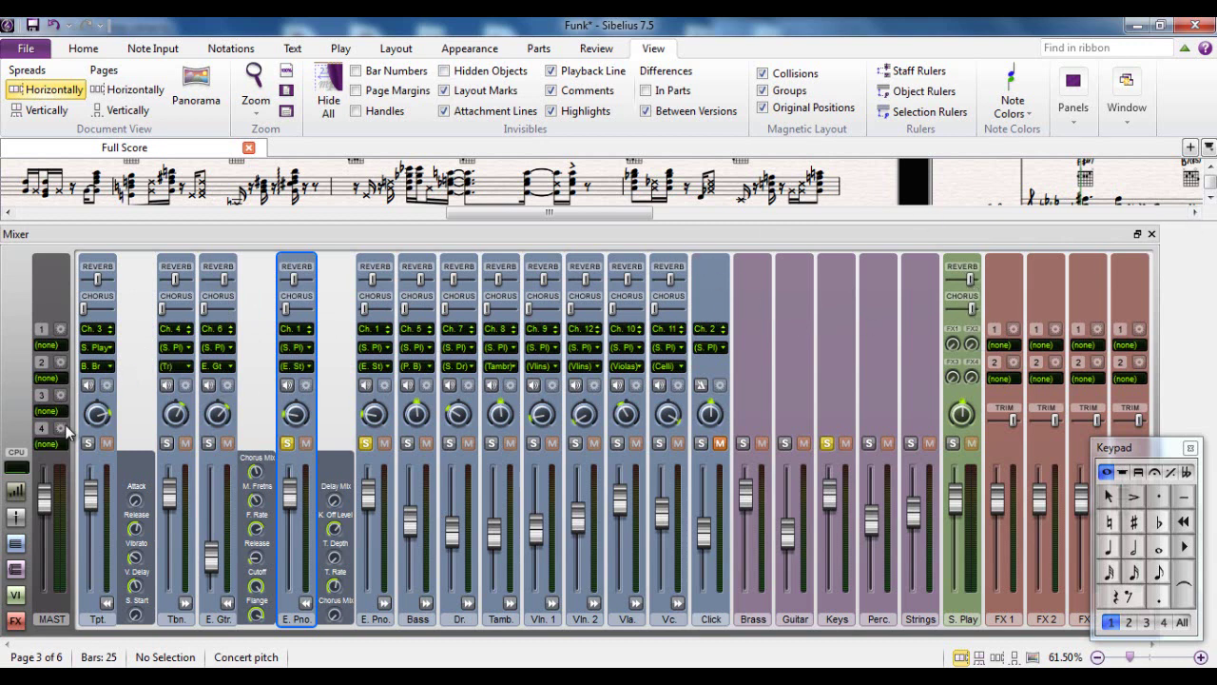
Collapse and close the Mixer, then pan so the Funk full score fills the window.
click(15, 493)
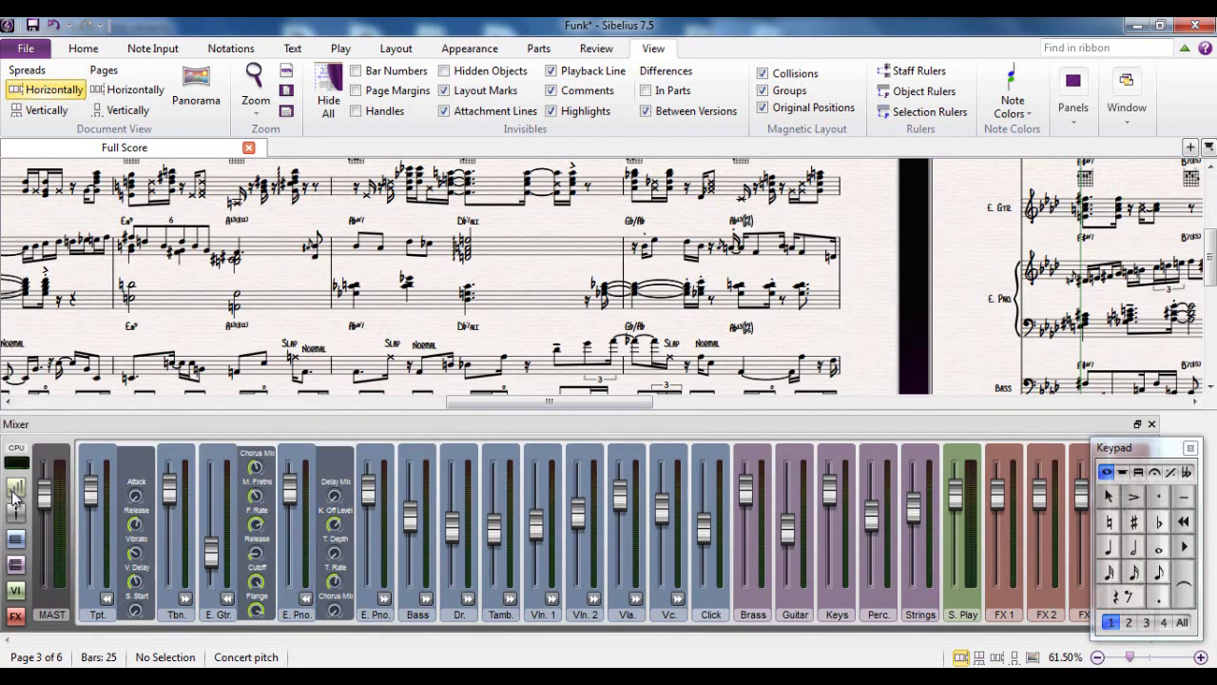
click(1152, 424)
drag(875, 367, 1005, 438)
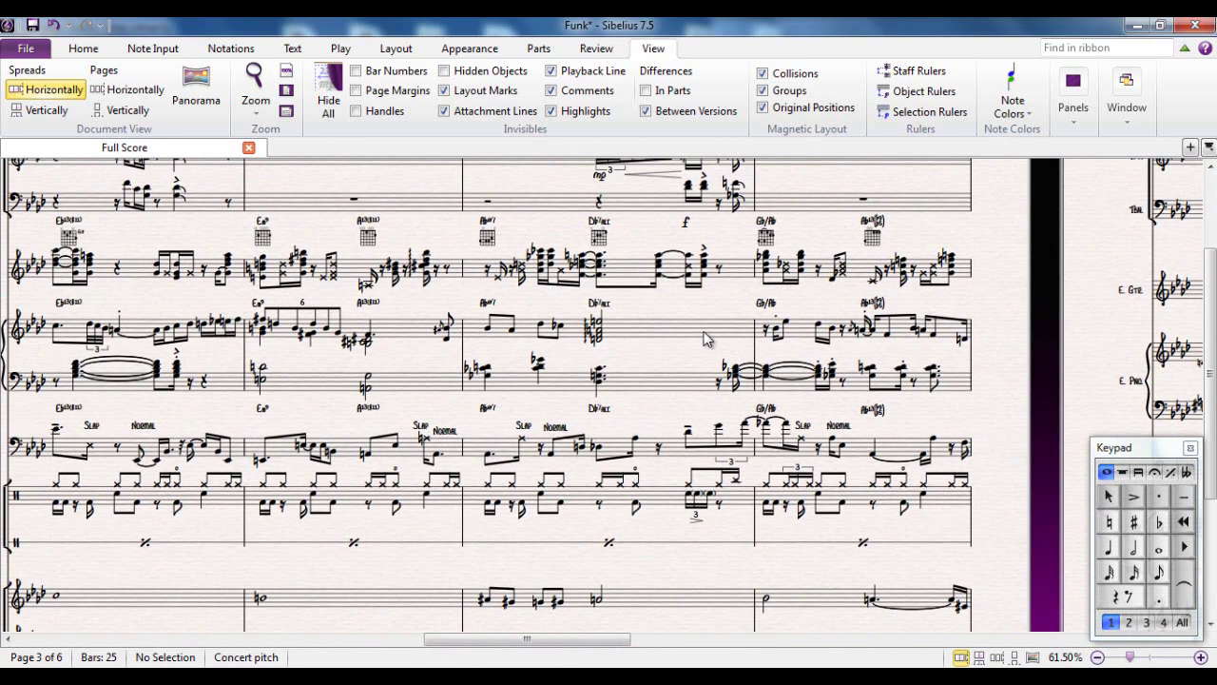